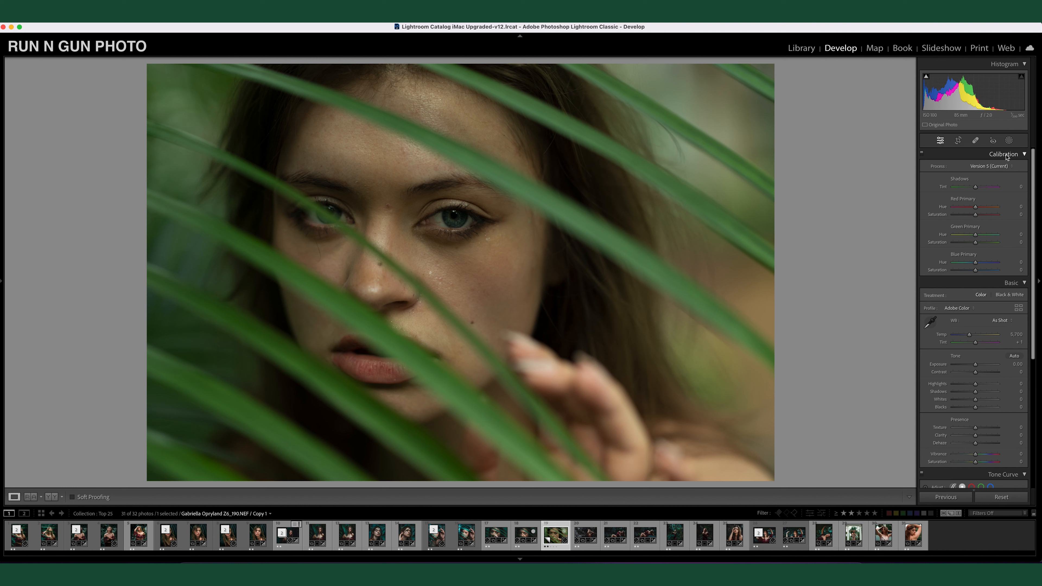
Open the Develop panel customization and save the panel order with Calibration placed first, above Basic.
right_click(1006, 157)
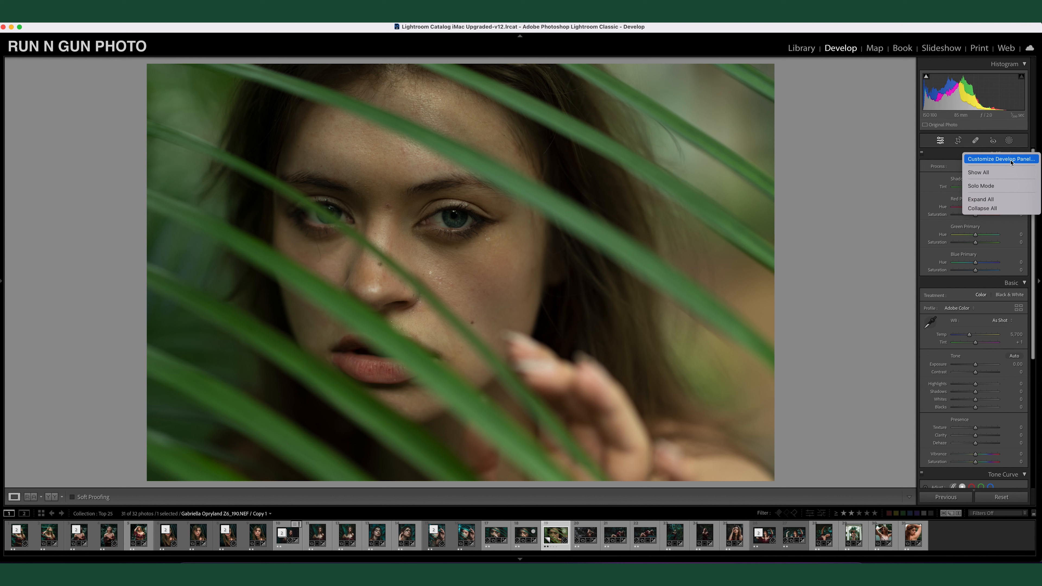
click(1012, 160)
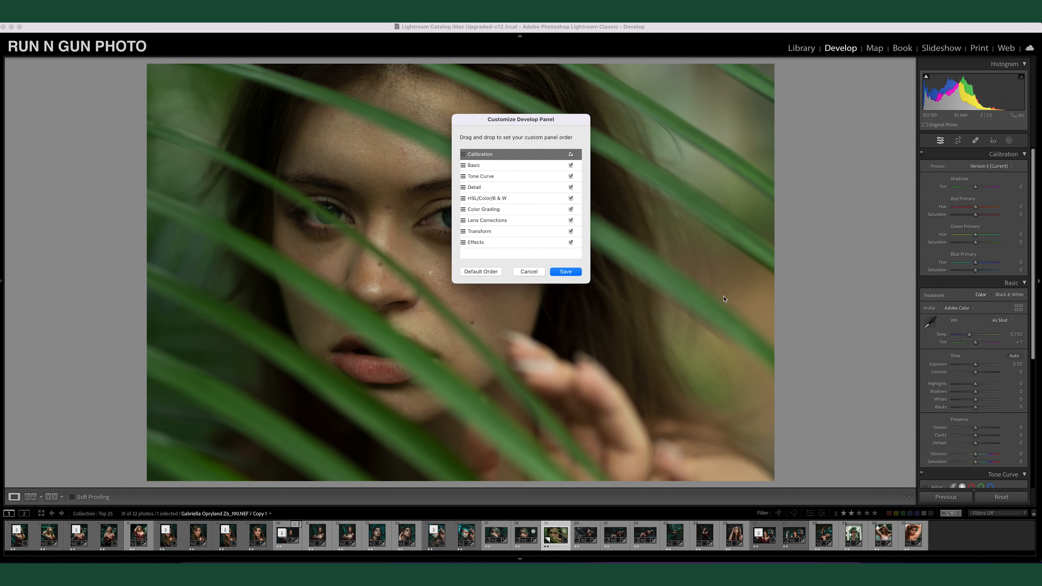
click(567, 273)
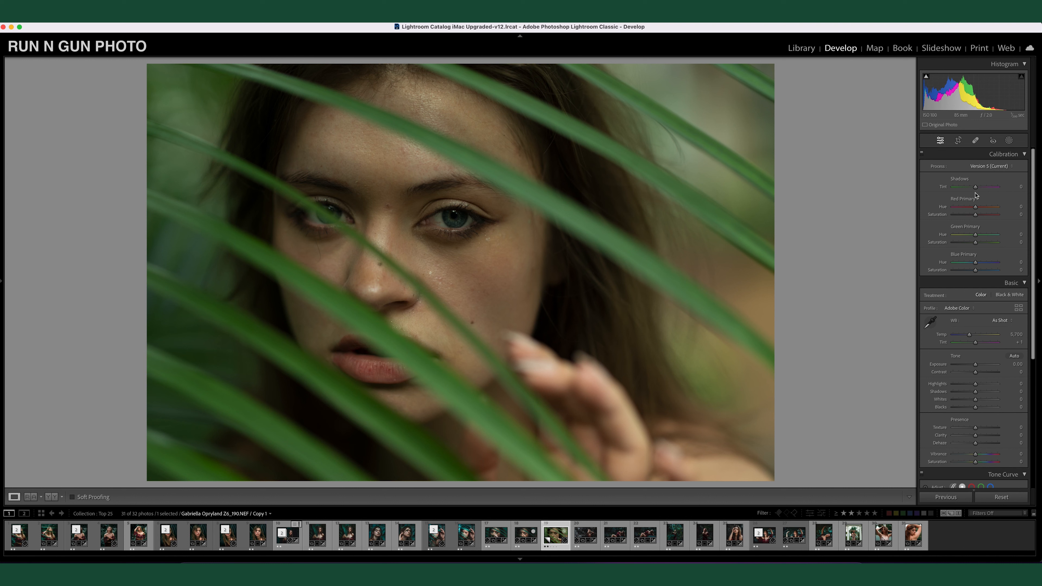
In Calibration, set Shadows Tint to +10, Red Primary Hue to +43, Green Primary Hue to +64 and Green Primary Saturation to -30.
drag(976, 187, 979, 189)
drag(977, 210, 985, 208)
drag(977, 237, 990, 237)
drag(976, 243, 970, 243)
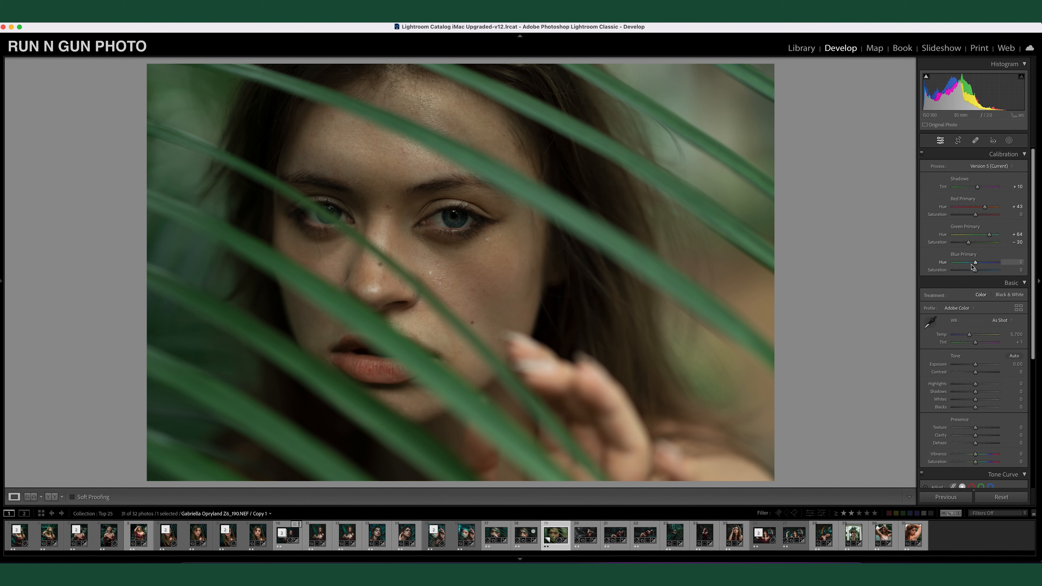
Set Blue Primary Hue to -54 and Saturation to -13, compare the photo without the calibration, and collapse the Calibration settings.
drag(976, 262, 964, 263)
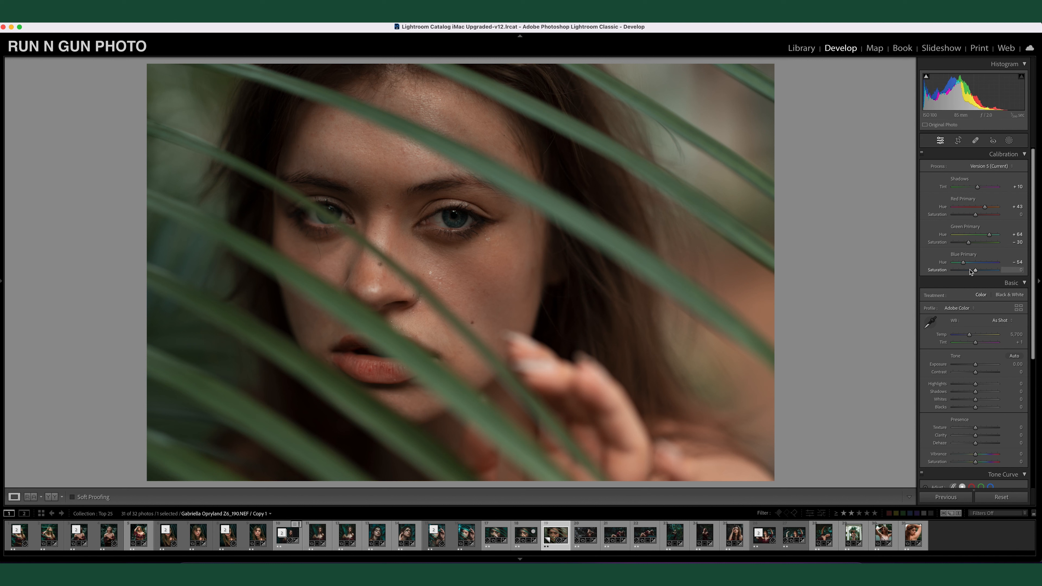
drag(972, 271, 973, 271)
click(922, 152)
click(922, 154)
click(1025, 156)
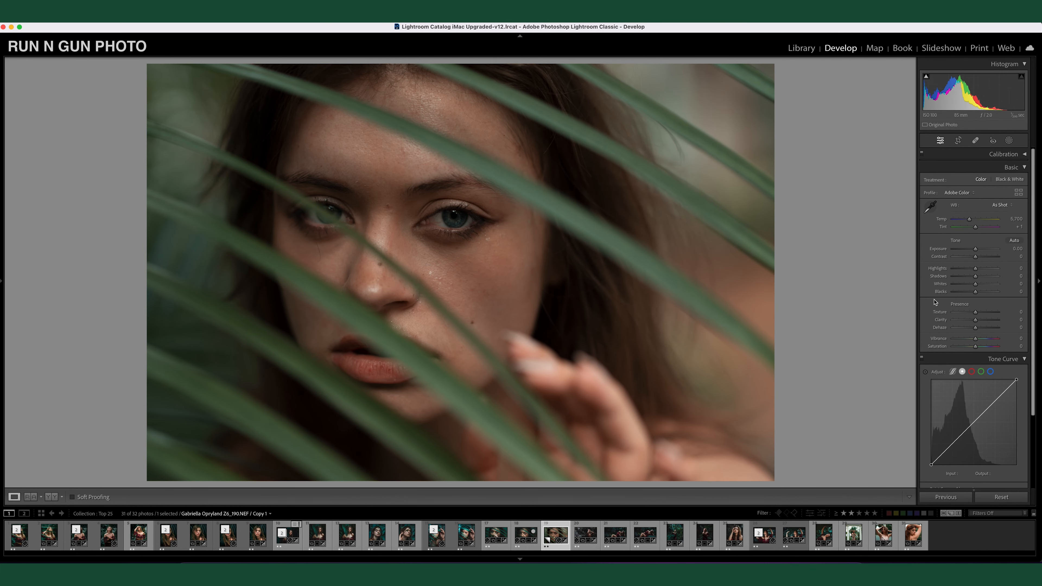
Change the photo's profile to Adobe Portrait and cool the white balance temperature to 4,773.
click(956, 193)
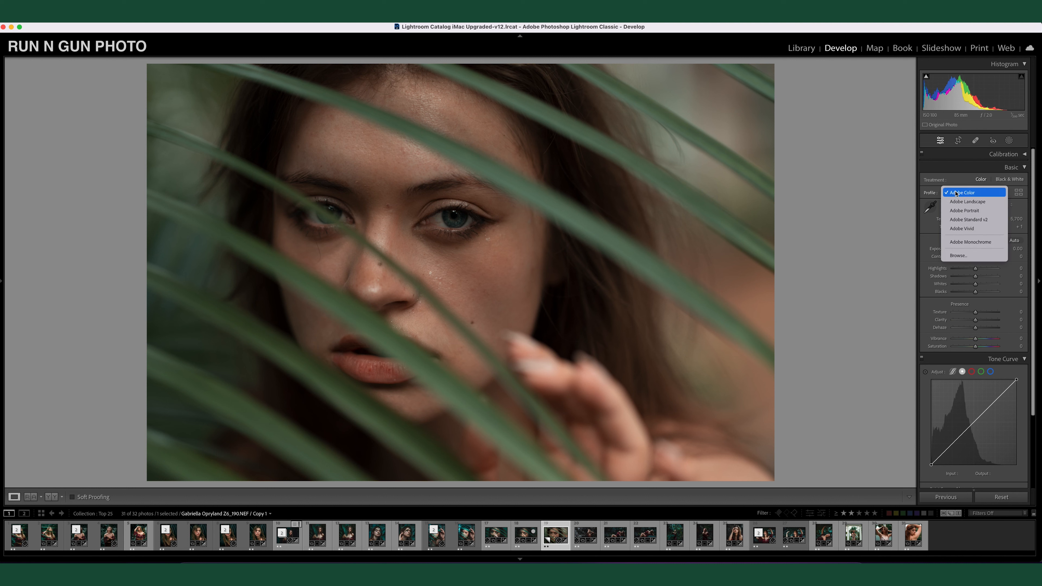
click(963, 211)
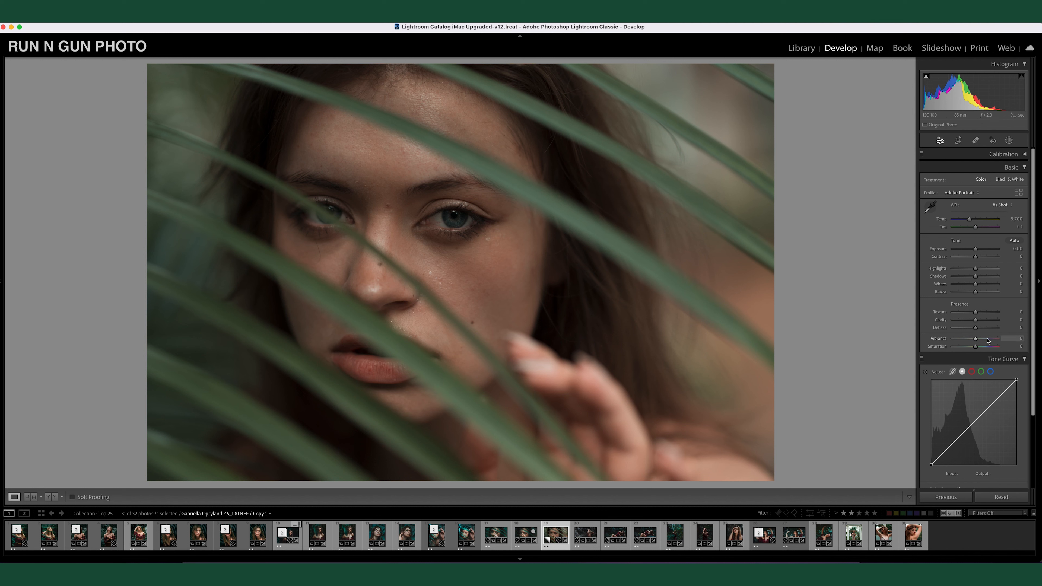
click(968, 221)
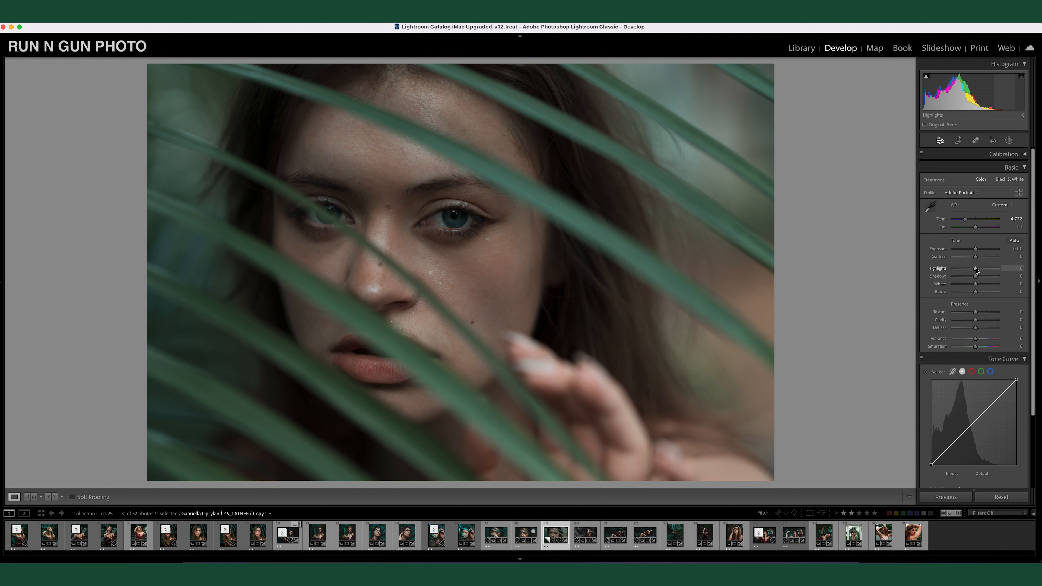
Set Exposure to -0.50, Contrast to +28 and Highlights to -66.
drag(976, 250, 975, 252)
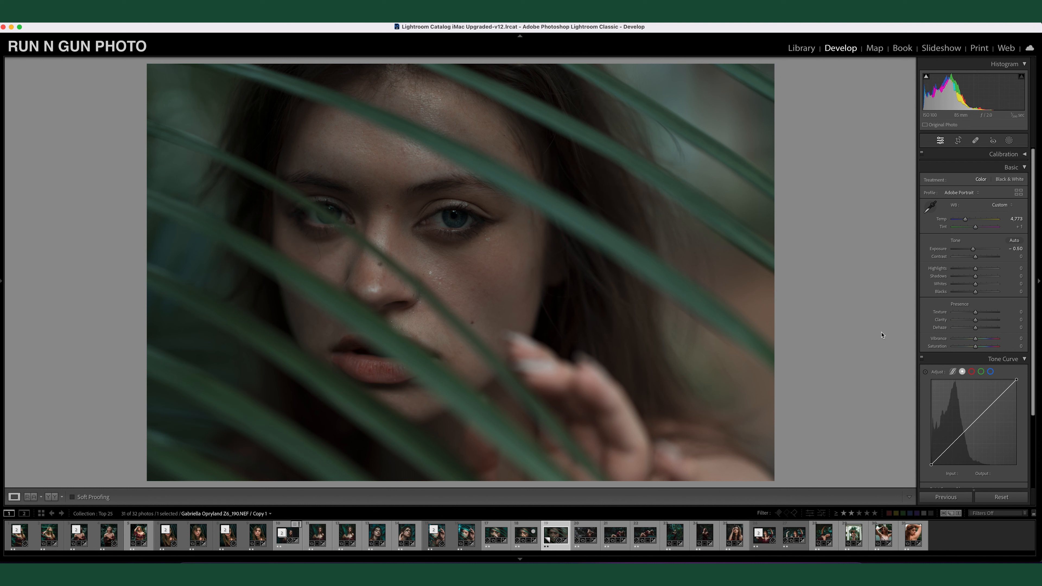
drag(976, 257, 982, 257)
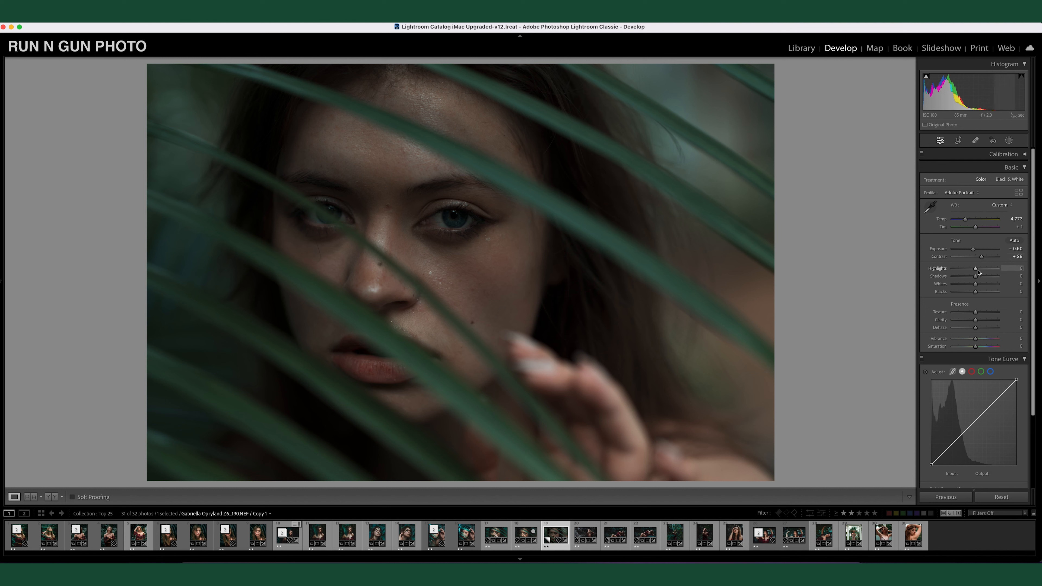
click(963, 269)
click(964, 269)
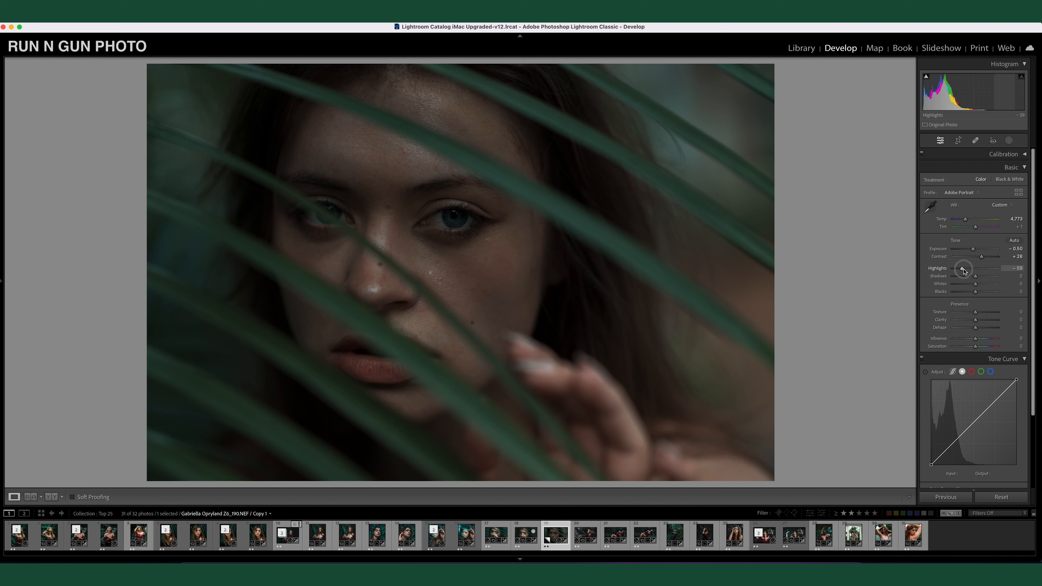
drag(963, 272, 964, 272)
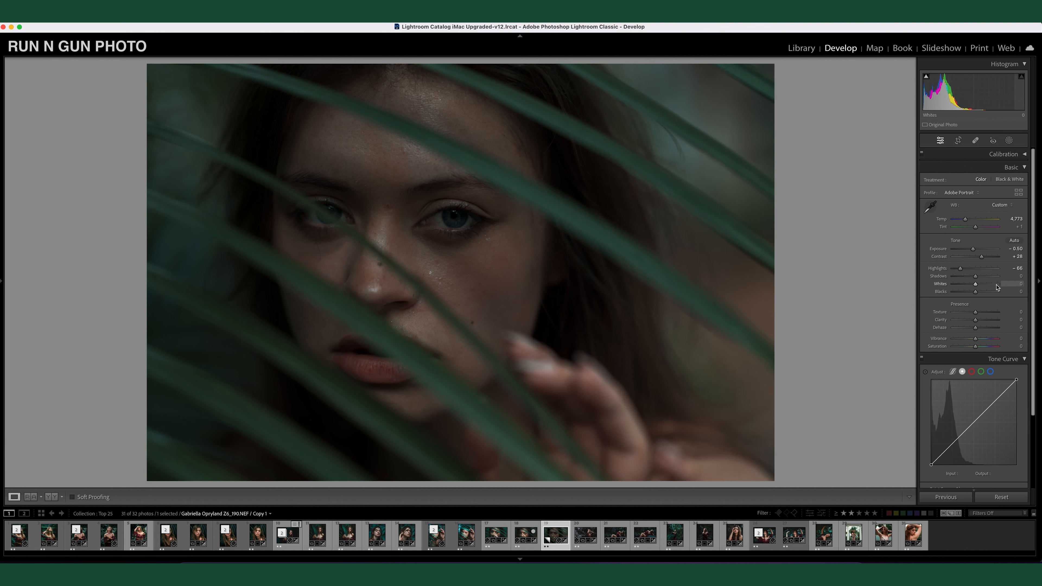
Set Shadows to +74, Whites to +31 and Blacks to -16.
drag(976, 276, 993, 279)
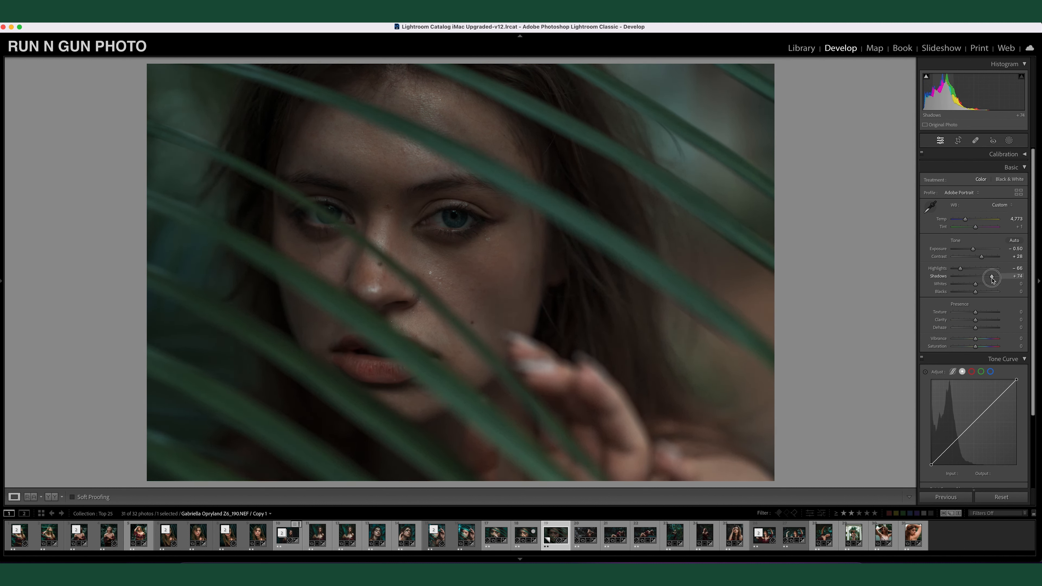
drag(993, 280, 992, 280)
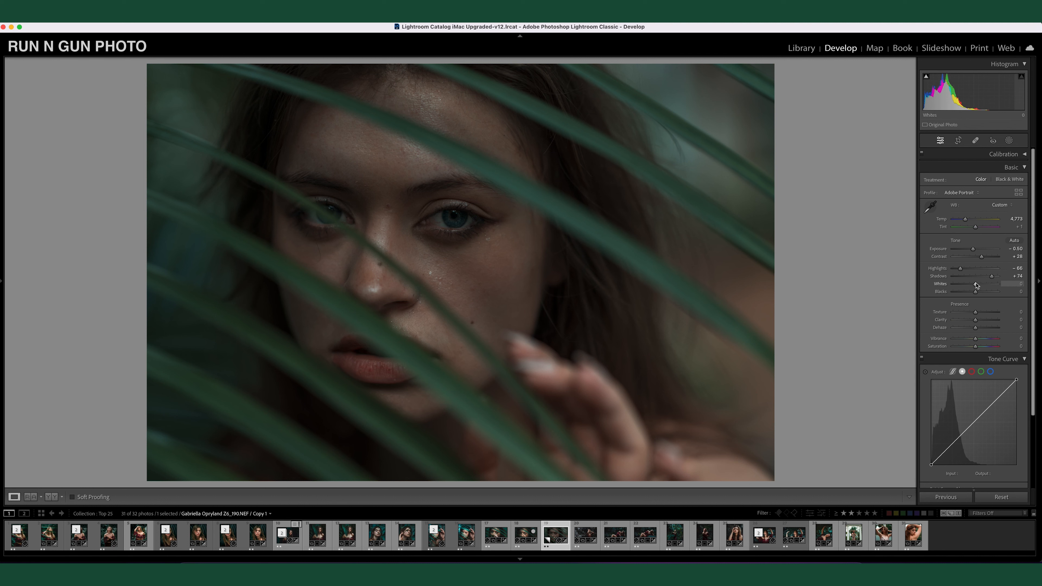
drag(977, 286, 984, 287)
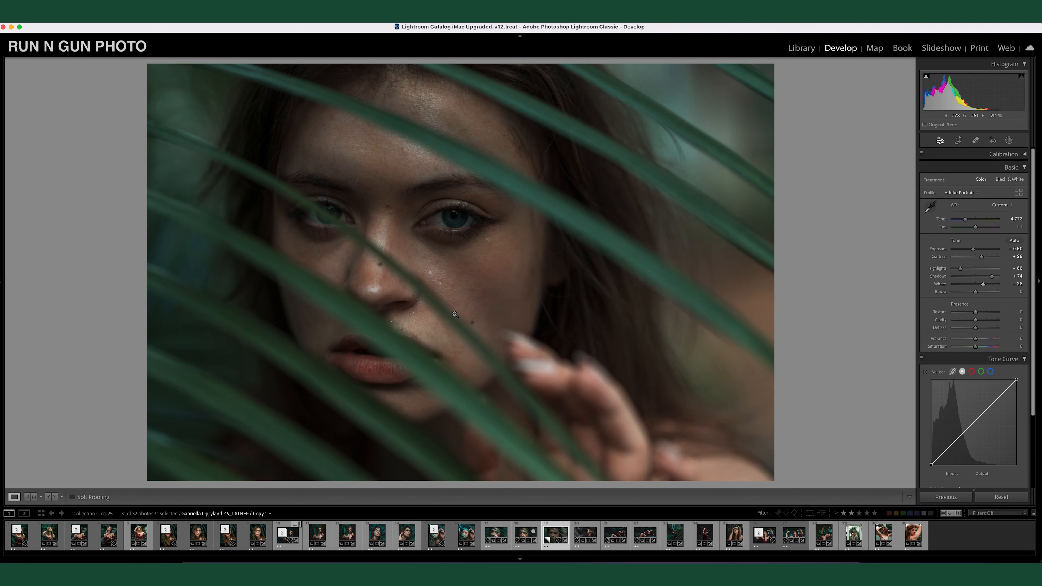
drag(983, 287, 971, 296)
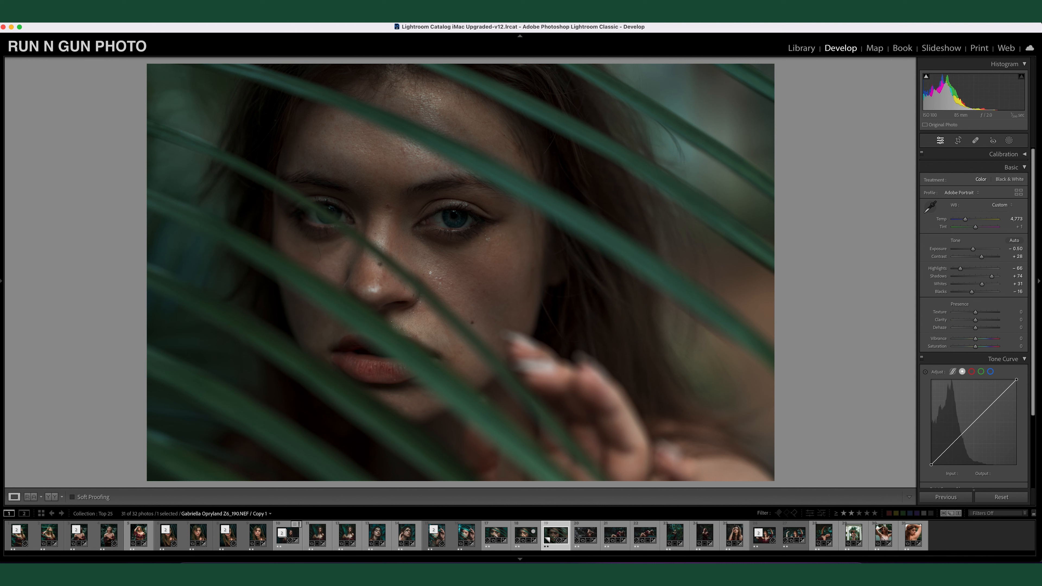
Reset all settings to compare with the unedited photo, and undo the reset.
click(146, 17)
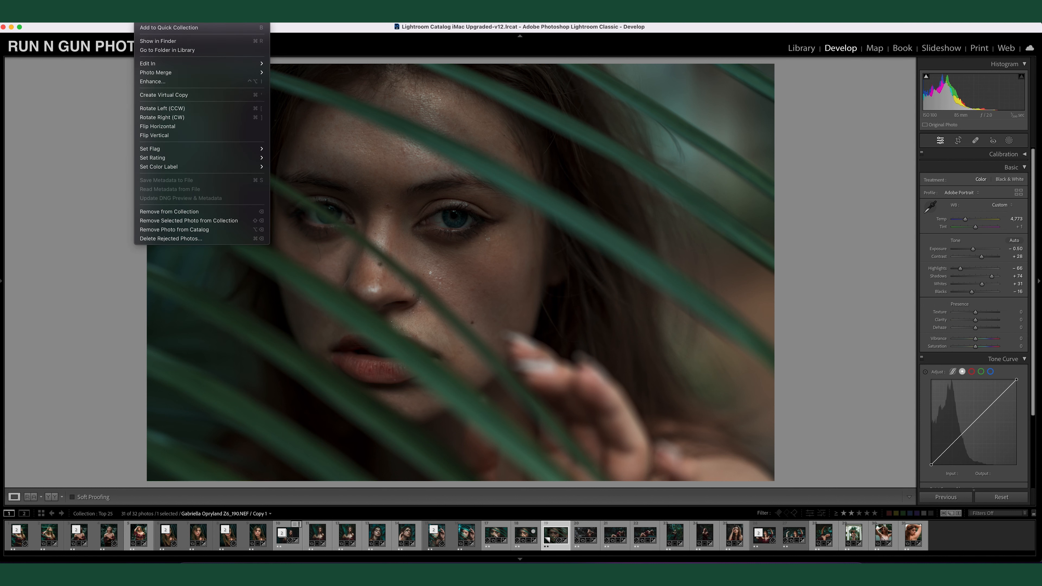
click(167, 28)
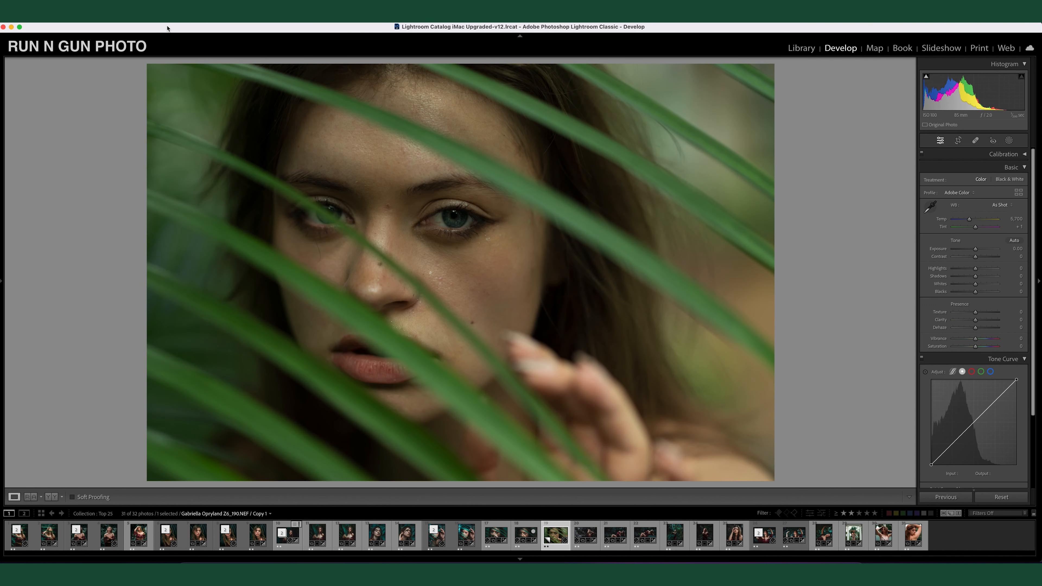
key(super+z)
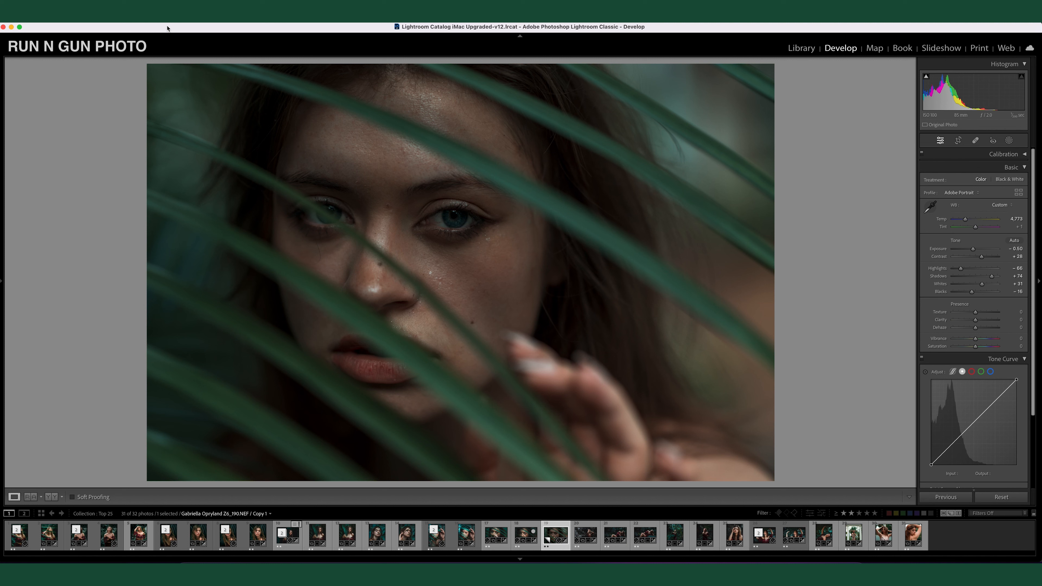
Set Texture to -58, Clarity to +31, Dehaze to -7, Vibrance to +36 and Saturation to -20.
drag(975, 312, 974, 313)
drag(974, 312, 961, 313)
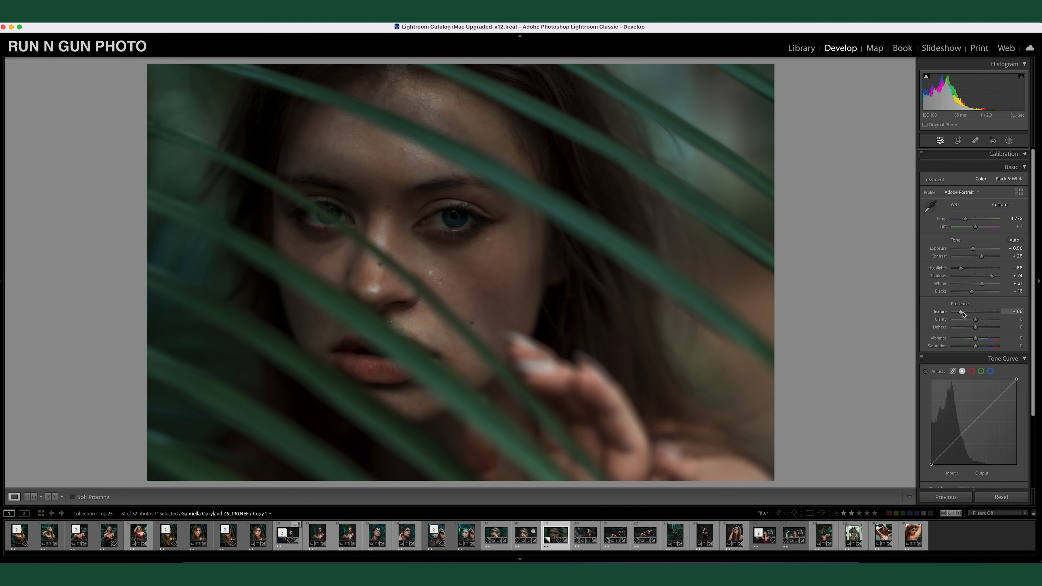
click(964, 315)
drag(976, 321, 984, 325)
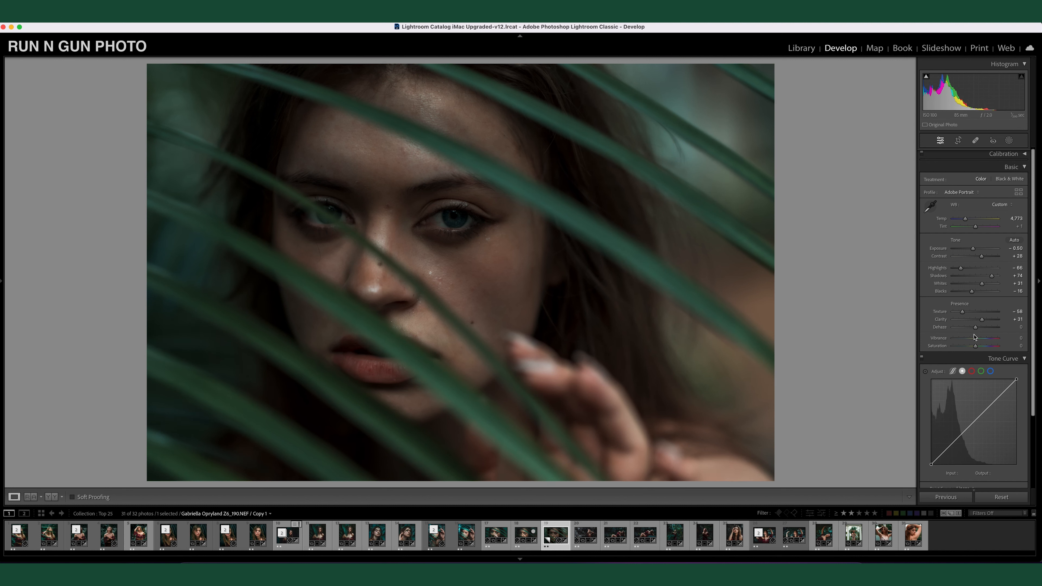
drag(977, 329, 975, 332)
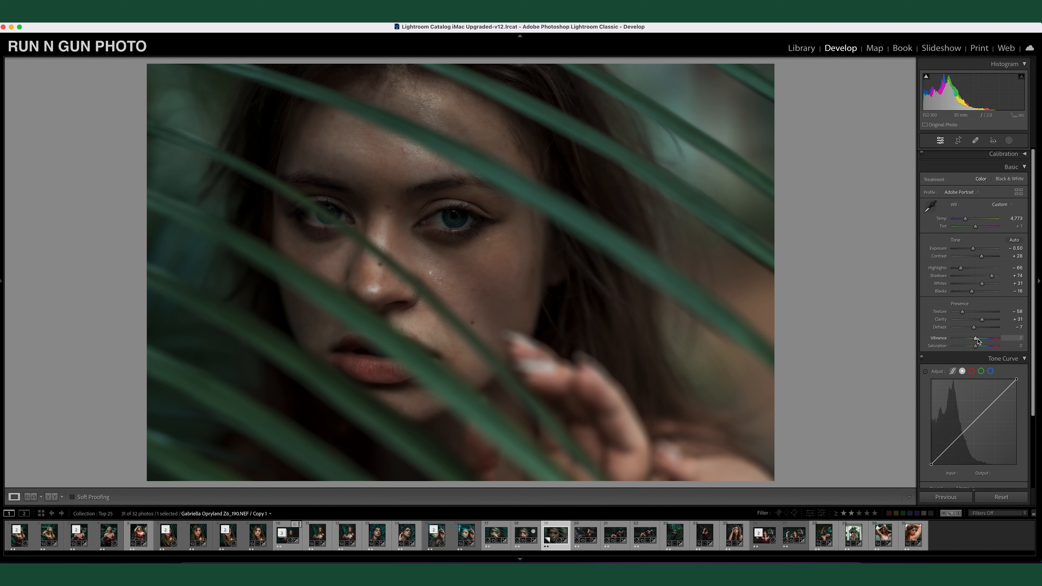
mouse_move(977, 339)
mouse_down()
mouse_move(985, 342)
mouse_move(971, 349)
mouse_up()
Reset the photo once more to check it against the original, and undo the reset.
click(170, 25)
click(170, 27)
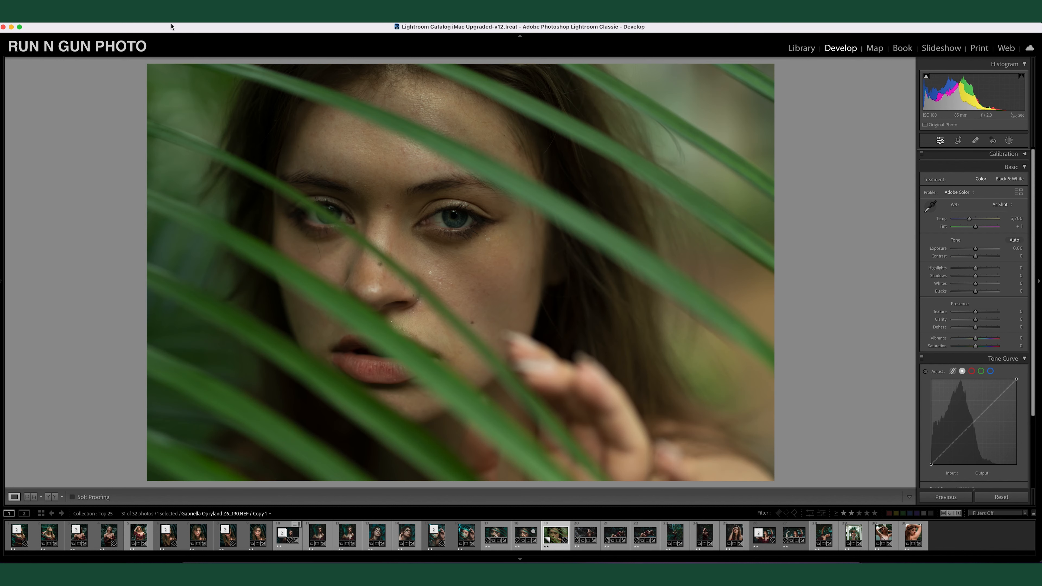
key(cmd+z)
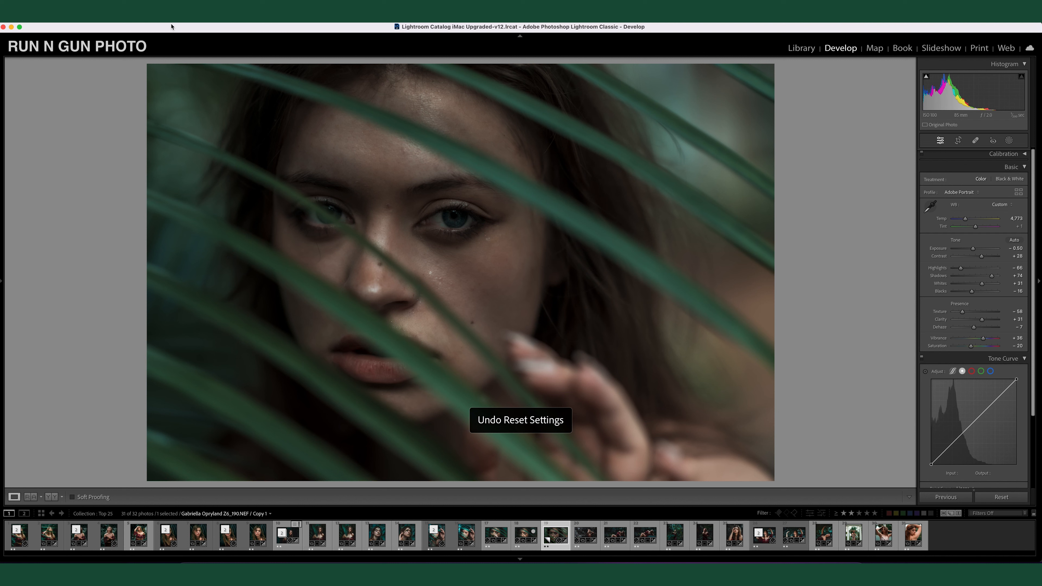
Shape an S-shaped tone curve with the black point at output 12, a darker shadow point and an upper point at input 182, output 185.
click(1026, 168)
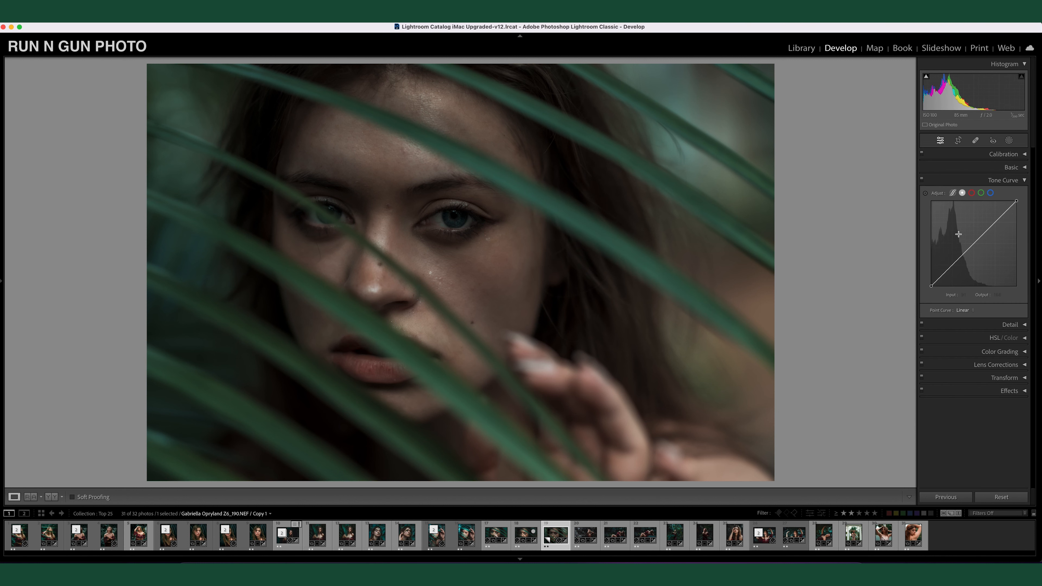
click(955, 265)
drag(955, 267, 931, 282)
drag(1017, 202, 993, 224)
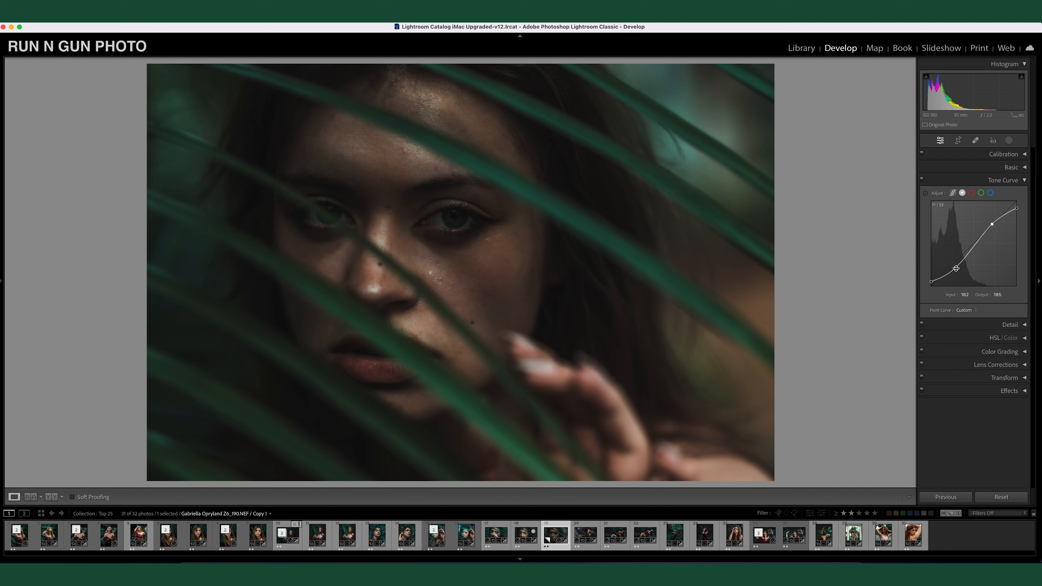
drag(956, 268, 955, 269)
drag(931, 283, 928, 285)
Refine the tone curve by raising the black point, setting the white point's output to 231 and moving the upper point to input 189, output 190.
click(565, 308)
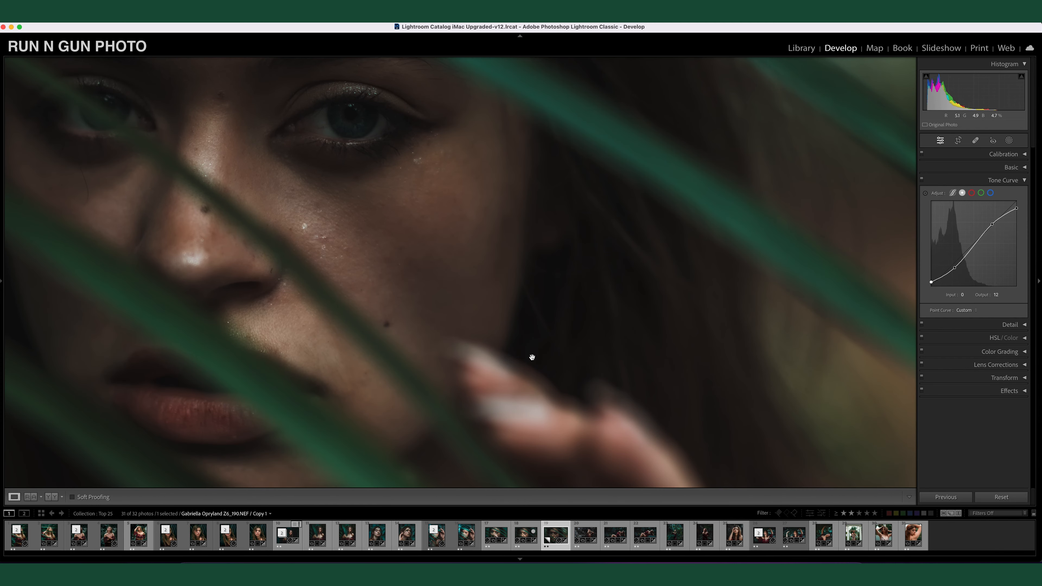
drag(540, 338, 636, 328)
click(1003, 337)
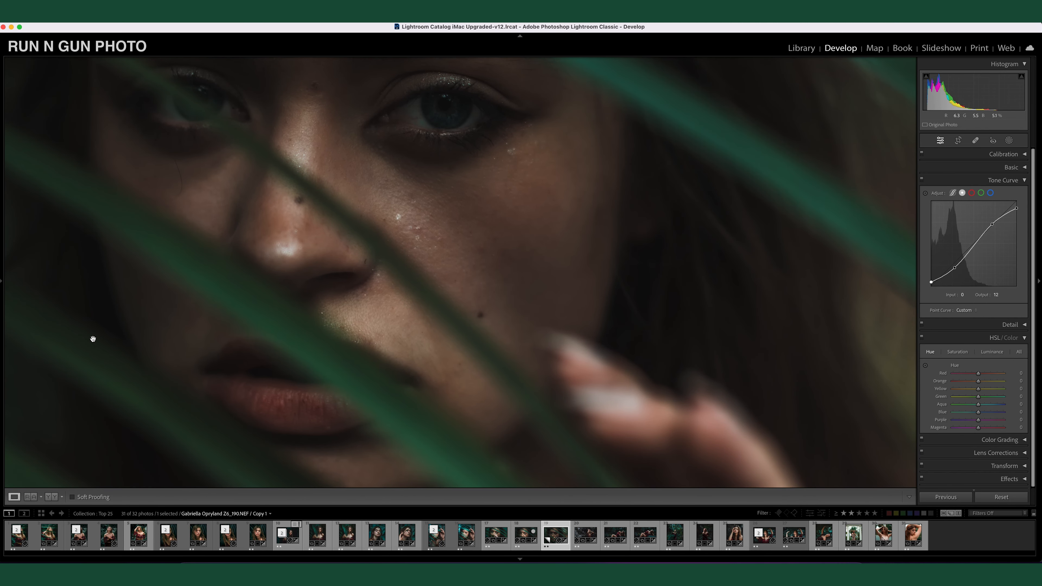
click(94, 283)
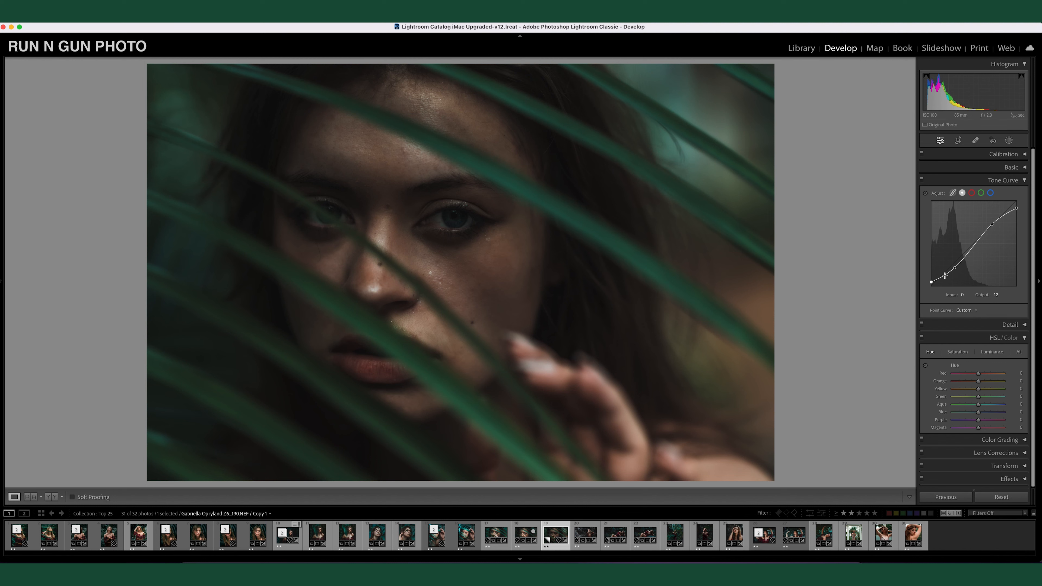
drag(932, 281, 930, 281)
drag(1018, 208, 1017, 210)
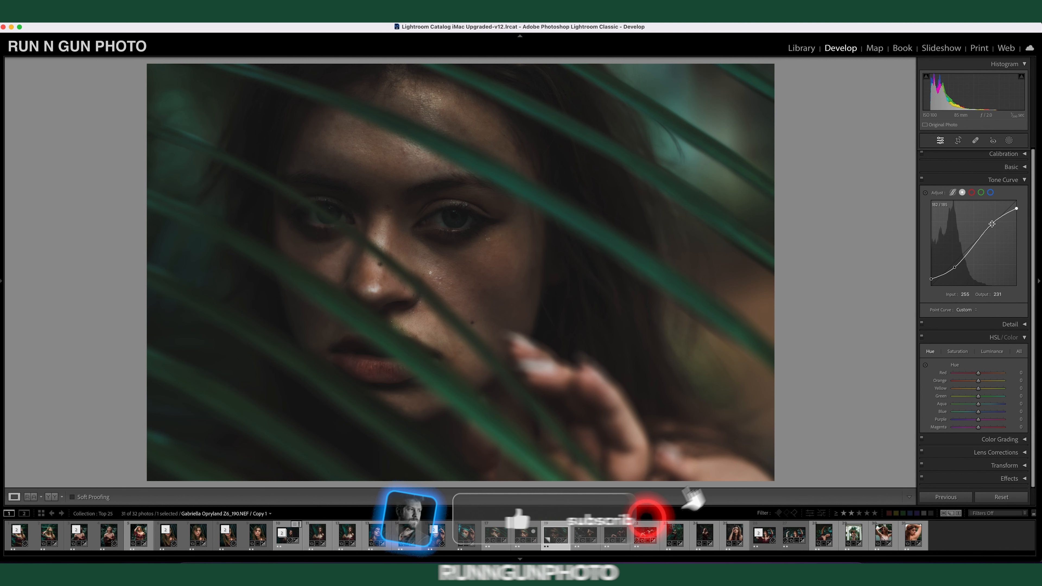
drag(992, 224, 995, 222)
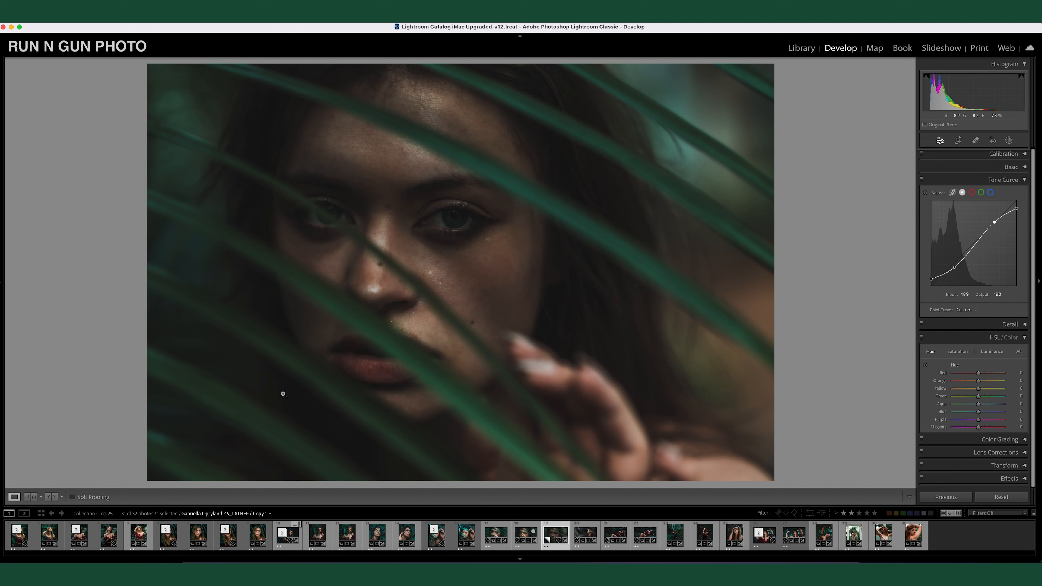
Compare the photo with and without the tone curve, and collapse the Tone Curve settings.
click(922, 179)
click(922, 179)
click(922, 178)
click(922, 179)
click(1026, 180)
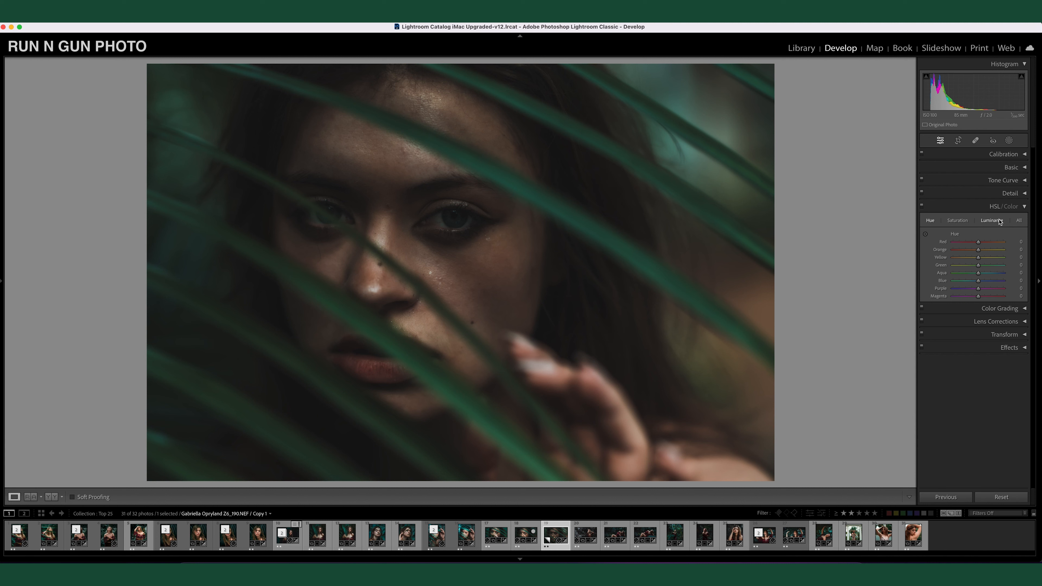
Shift the leaf hues with the targeted adjustment tool and HSL settings to Yellow +7, Green +32, Aqua +46 and Blue +15.
click(926, 234)
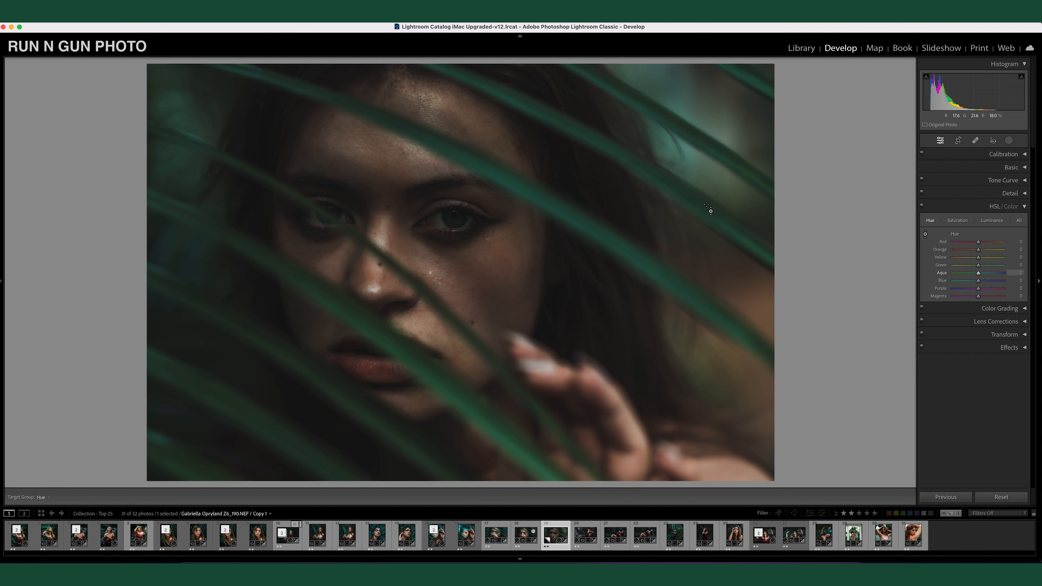
mouse_move(716, 232)
mouse_down()
mouse_move(710, 213)
mouse_move(722, 236)
mouse_up()
mouse_move(988, 267)
mouse_down()
mouse_move(966, 267)
mouse_move(989, 268)
mouse_move(983, 282)
mouse_up()
Check the Calibration settings, and return the HSL Red, Orange and Yellow hues to their defaults.
click(1006, 154)
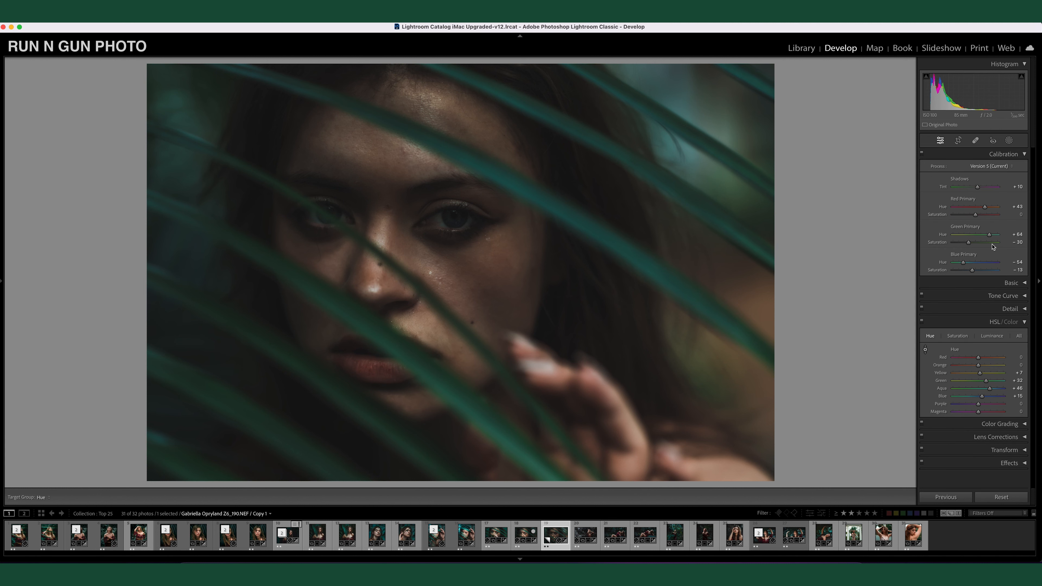
click(1026, 155)
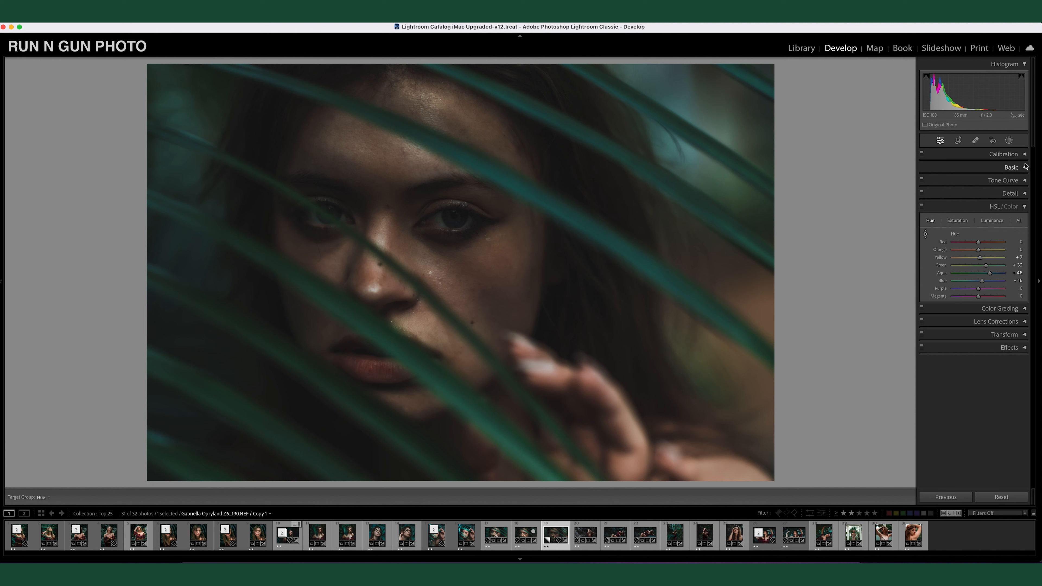
mouse_move(979, 244)
mouse_down()
mouse_move(959, 244)
mouse_move(999, 244)
mouse_move(964, 251)
mouse_move(980, 252)
mouse_up()
double_click(980, 243)
double_click(980, 250)
double_click(980, 258)
Mute the leaf colours in HSL Saturation with Green -27 and Aqua -28, and set Blue to +6.
click(958, 222)
click(971, 266)
click(971, 273)
click(971, 281)
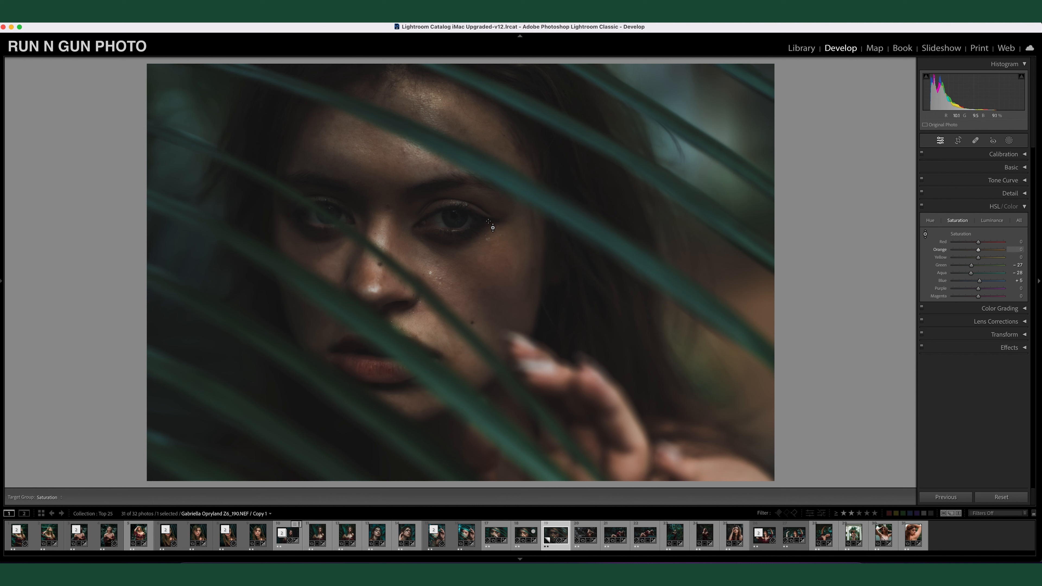
drag(985, 284, 995, 286)
Set HSL Luminance to Red +13, Orange +29, Yellow +28, Green +32, Aqua +42 and Blue +49, and collapse the HSL settings.
click(993, 221)
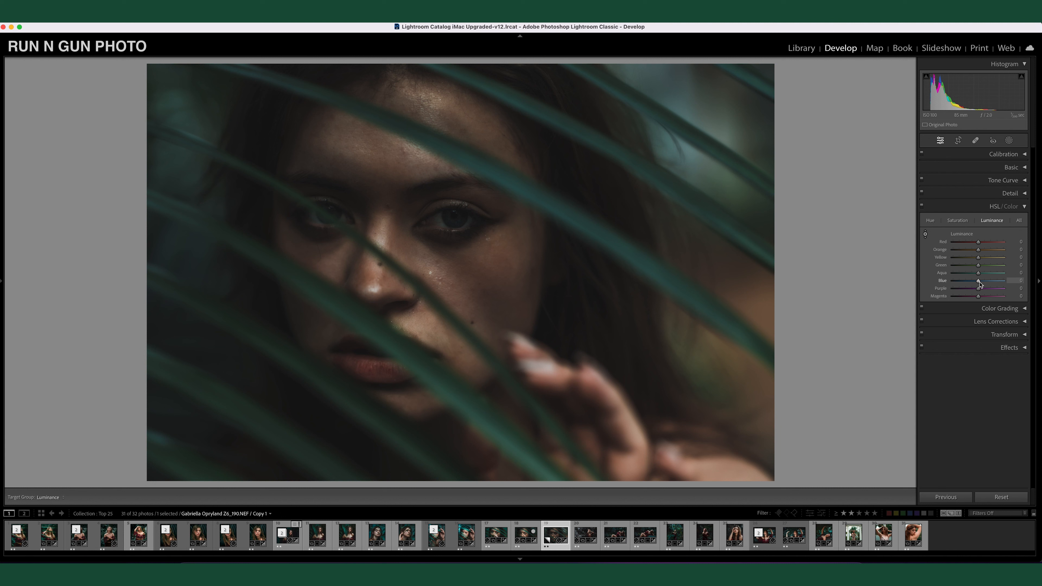
drag(979, 283, 982, 242)
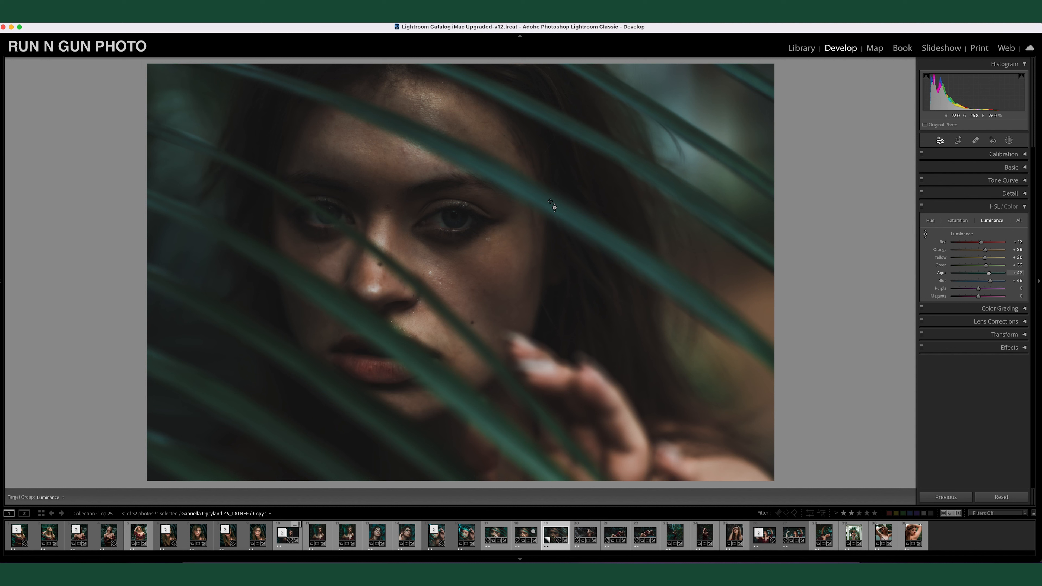
click(1026, 207)
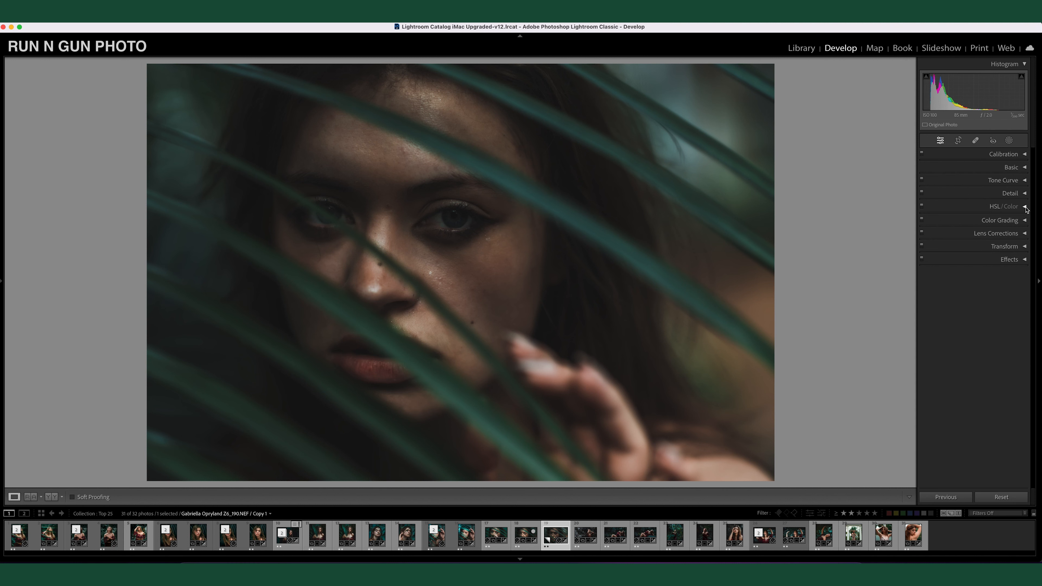
Add a radial gradient mask and shape it into a tall oval covering the face from forehead to chin.
click(1009, 141)
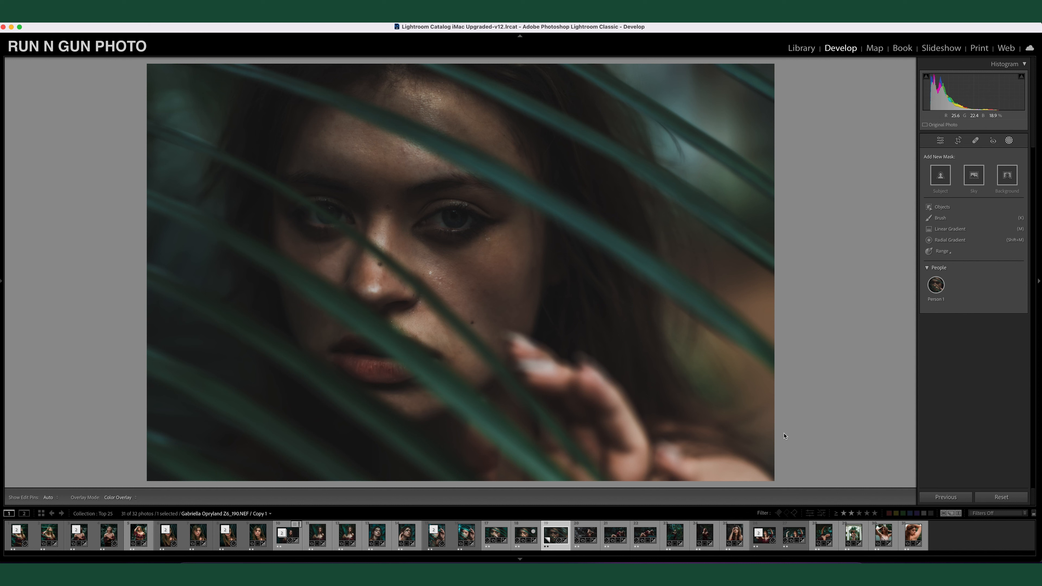
click(947, 240)
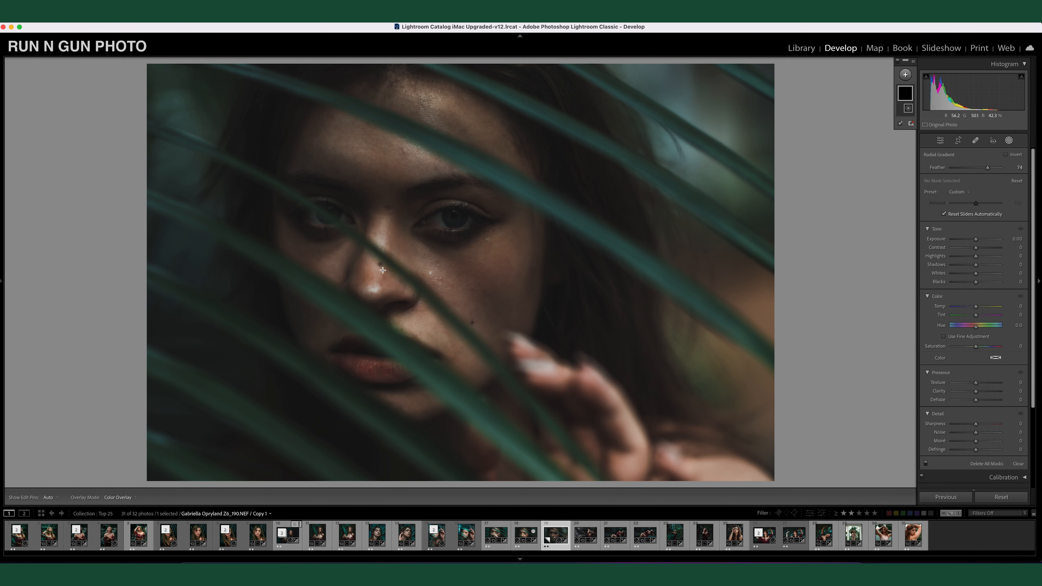
drag(383, 270, 464, 322)
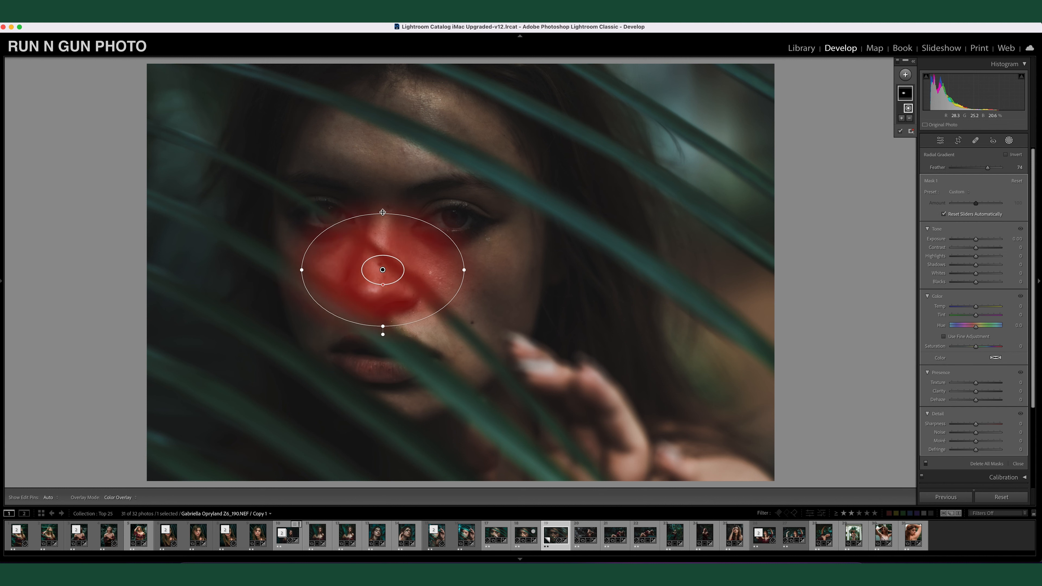
drag(383, 217, 383, 174)
drag(464, 270, 509, 275)
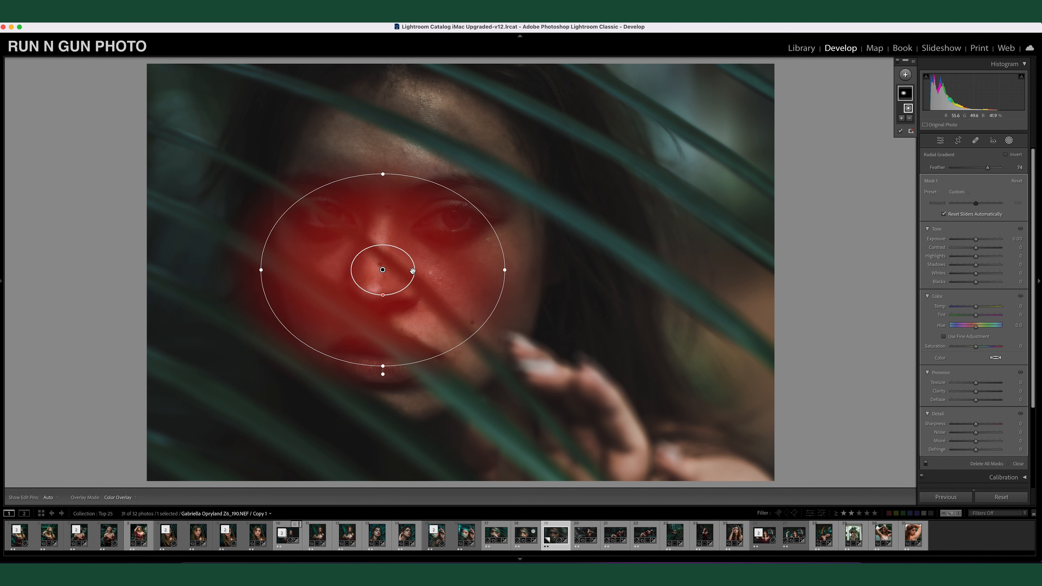
drag(413, 271, 428, 232)
drag(398, 327, 400, 401)
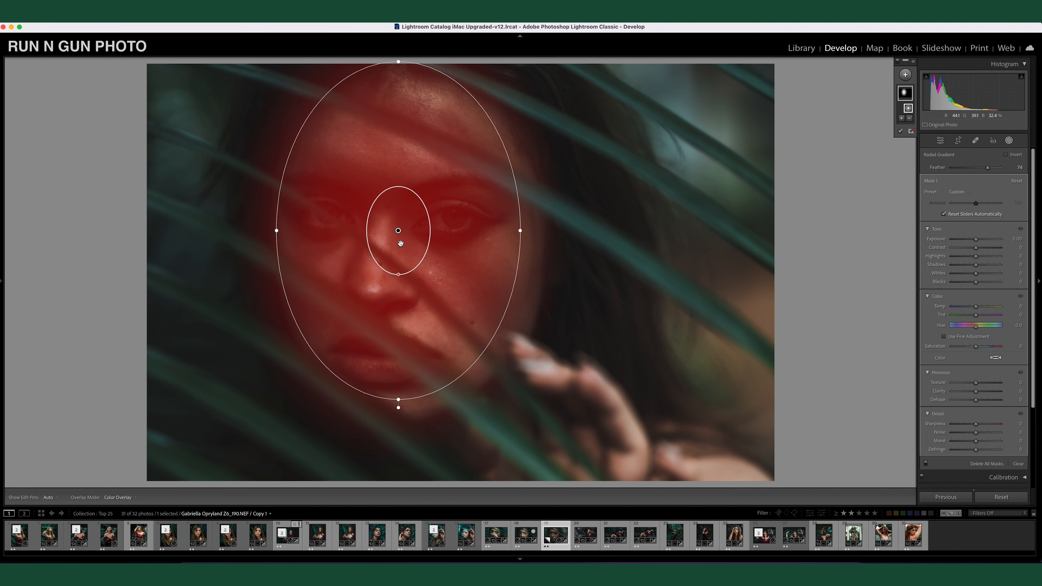
drag(401, 233, 406, 238)
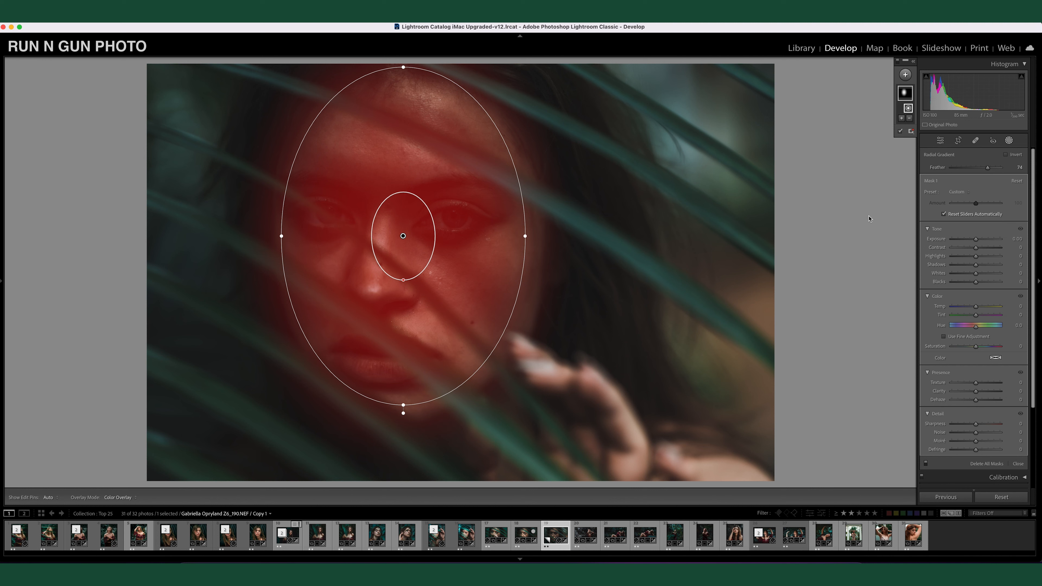
Brighten the face mask with Exposure 1.23, Contrast -17, Highlights -87, Shadows 36 and Whites 28.
drag(977, 238, 982, 247)
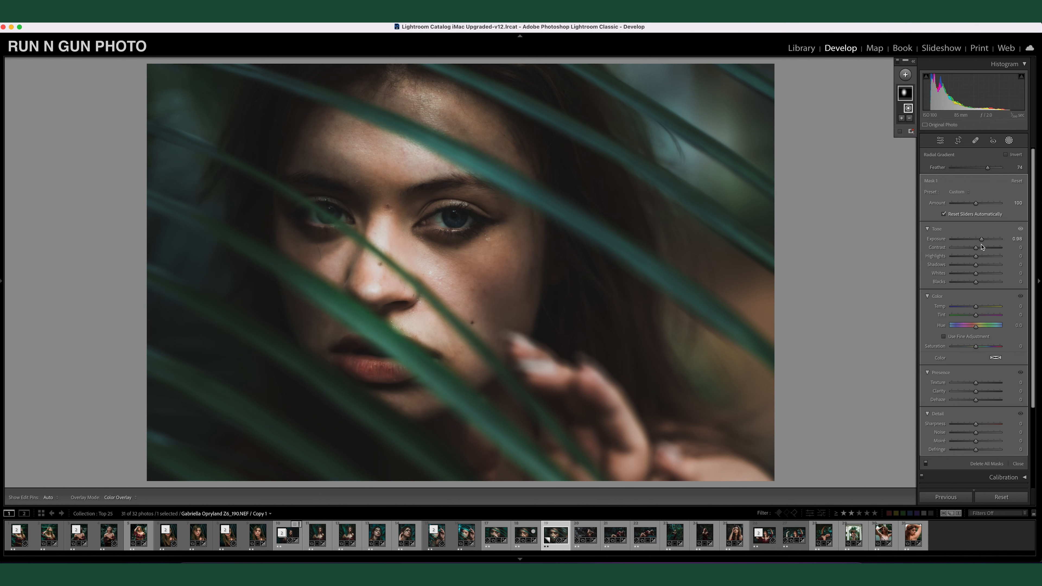
click(972, 248)
click(955, 257)
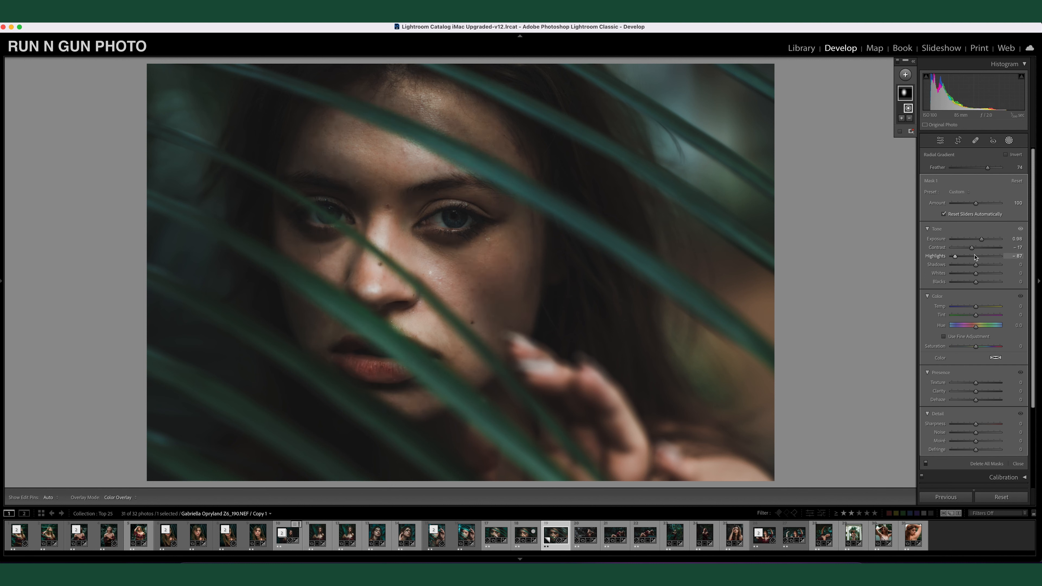
drag(983, 241, 984, 241)
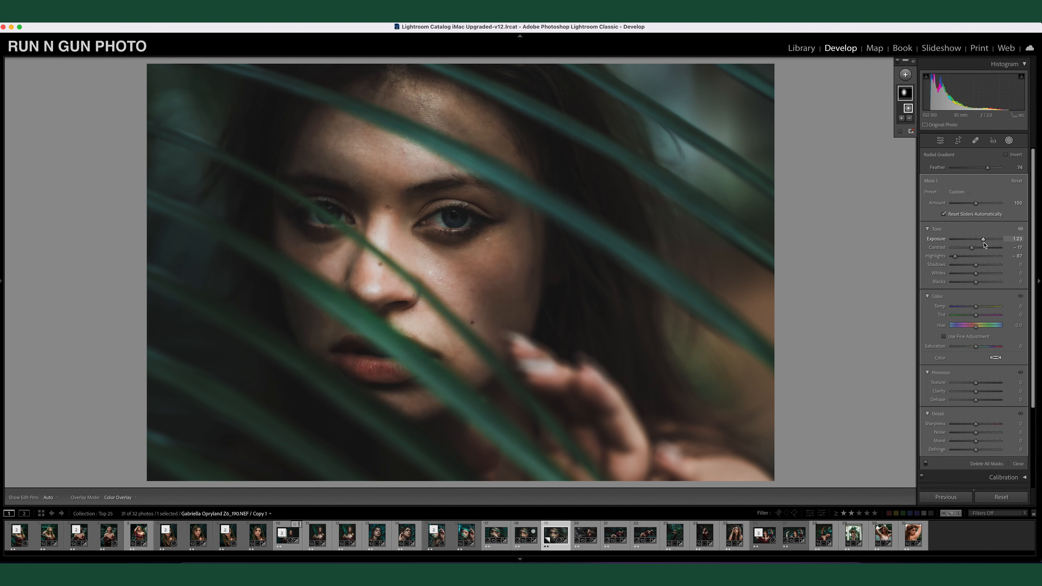
click(985, 266)
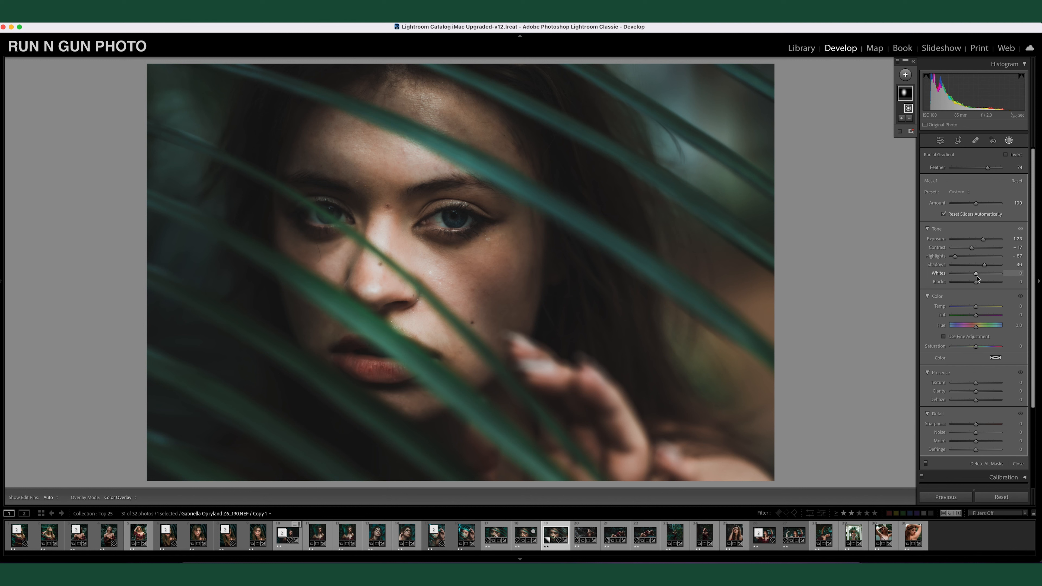
click(983, 274)
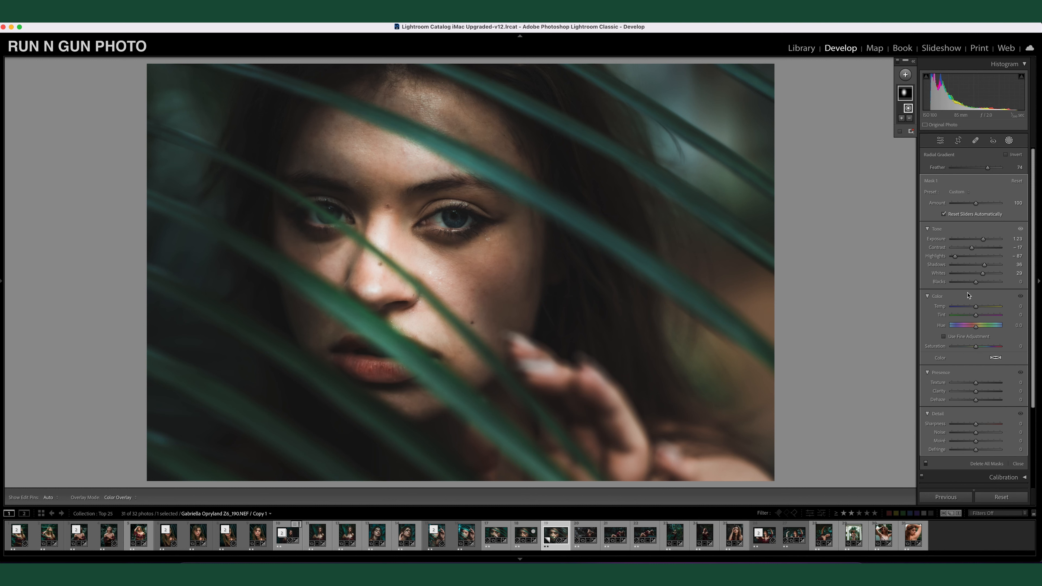
Warm the face mask with Temp 10 and a slightly positive Tint.
click(1020, 307)
text(10)
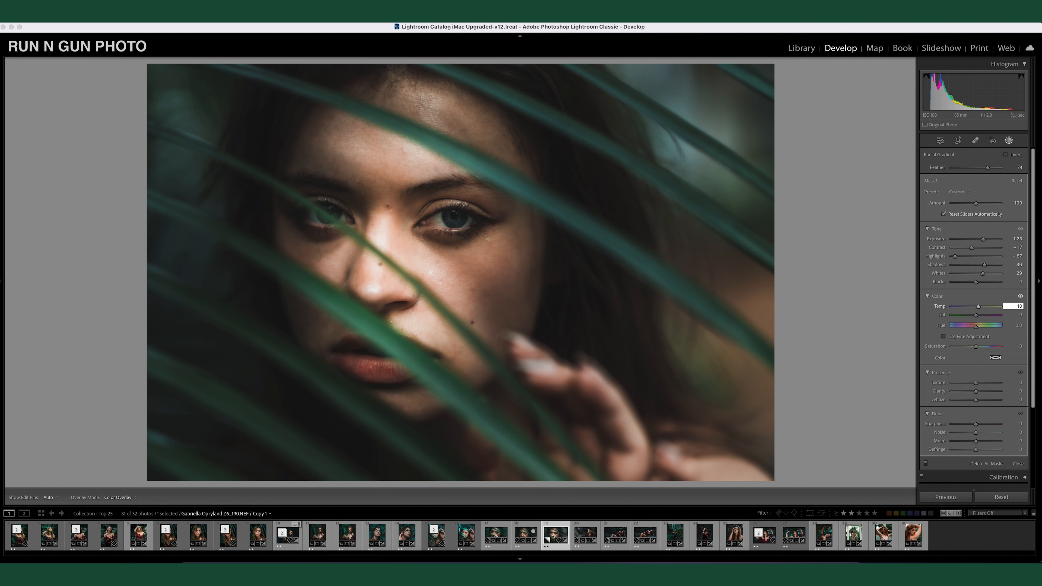
key(Return)
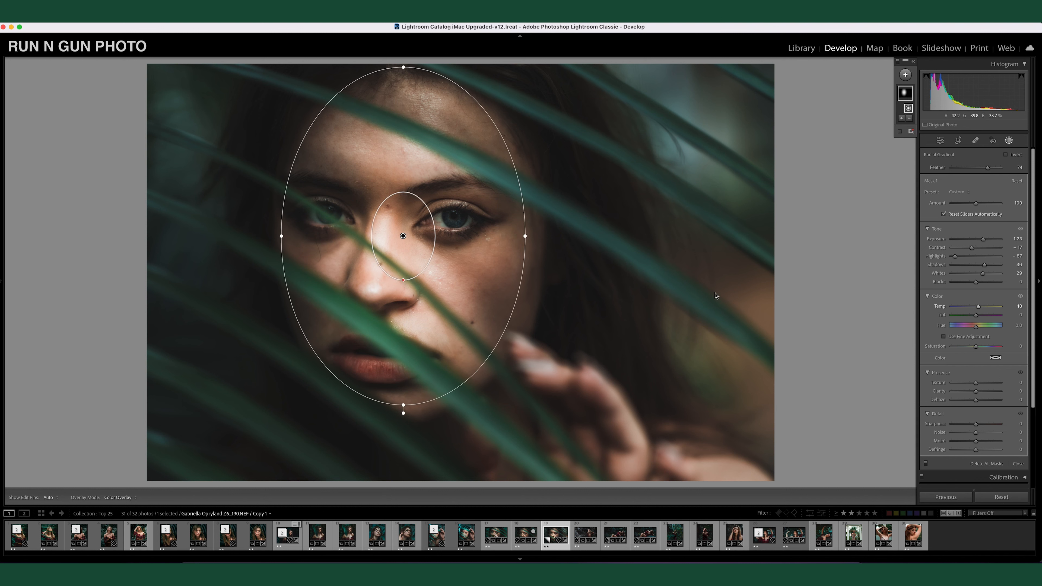
drag(977, 316, 979, 318)
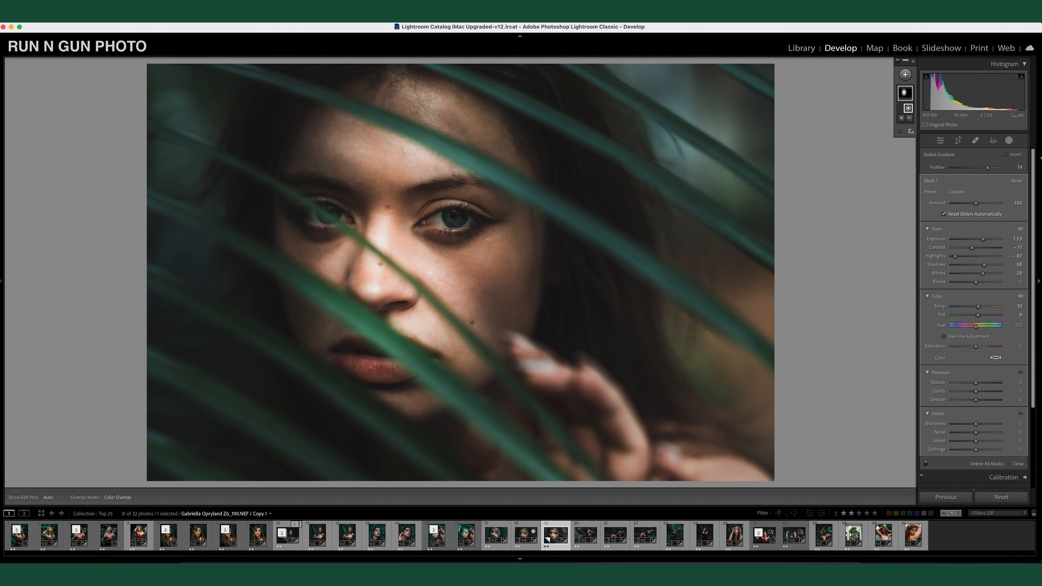
Set the face mask's Exposure to 1.11, and widen and lengthen its oval slightly beyond the face.
drag(984, 239, 984, 241)
drag(983, 242, 982, 241)
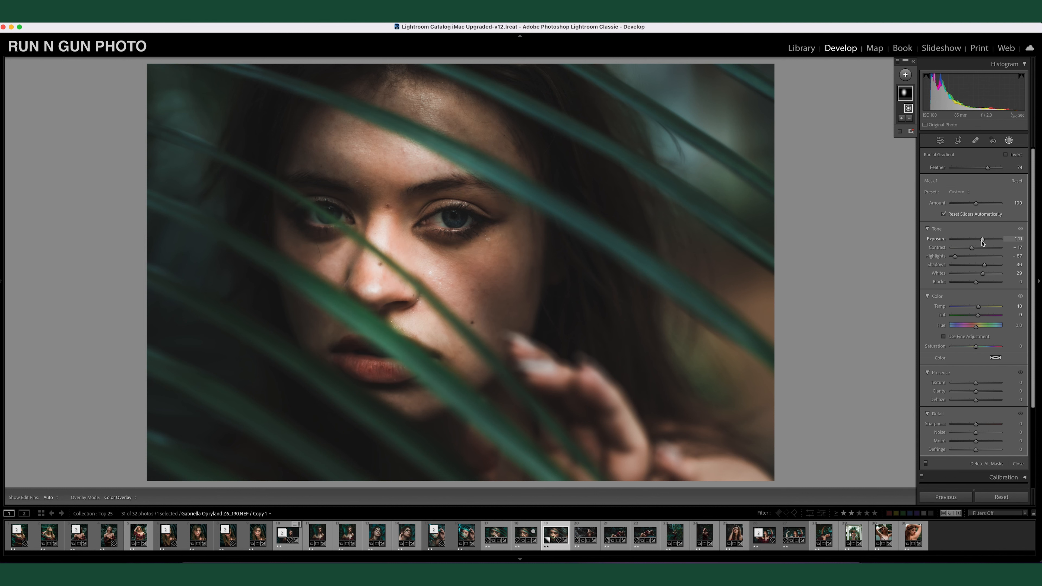
drag(525, 237, 553, 237)
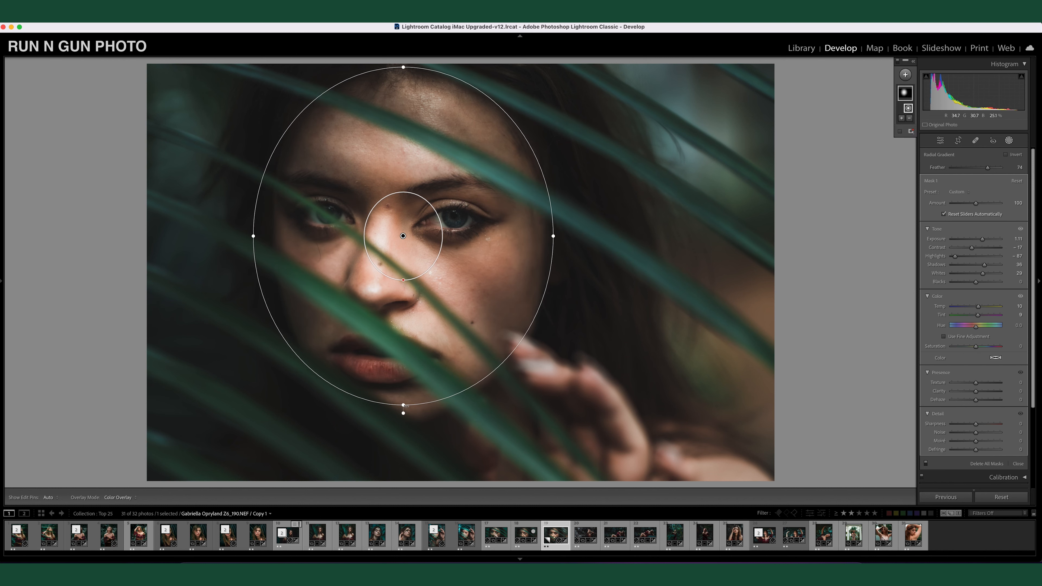
drag(404, 405, 408, 432)
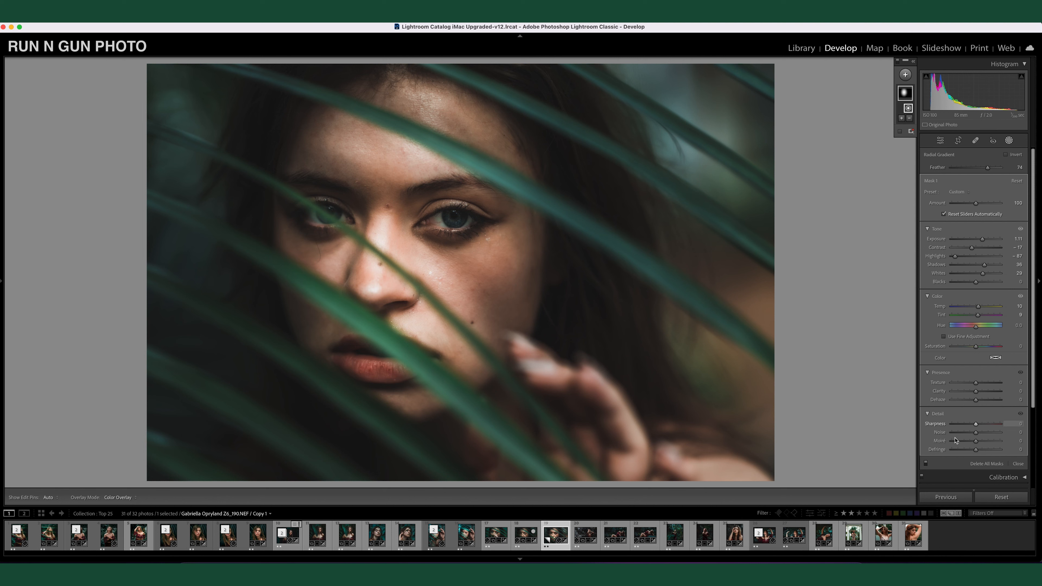
Compare the photo with and without the face mask, and set the mask's Highlights to -100.
key(Delete)
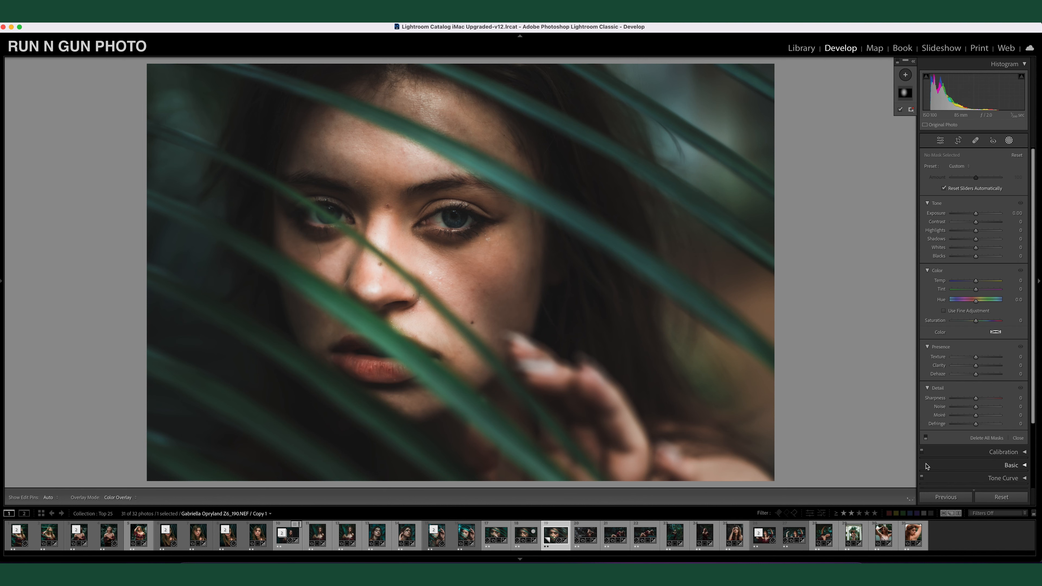
click(926, 438)
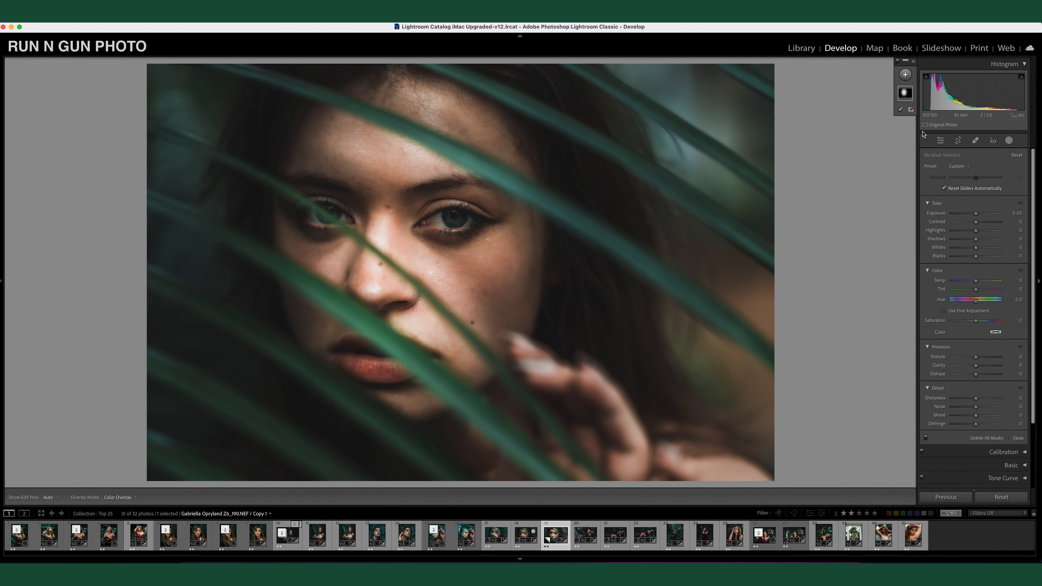
click(903, 94)
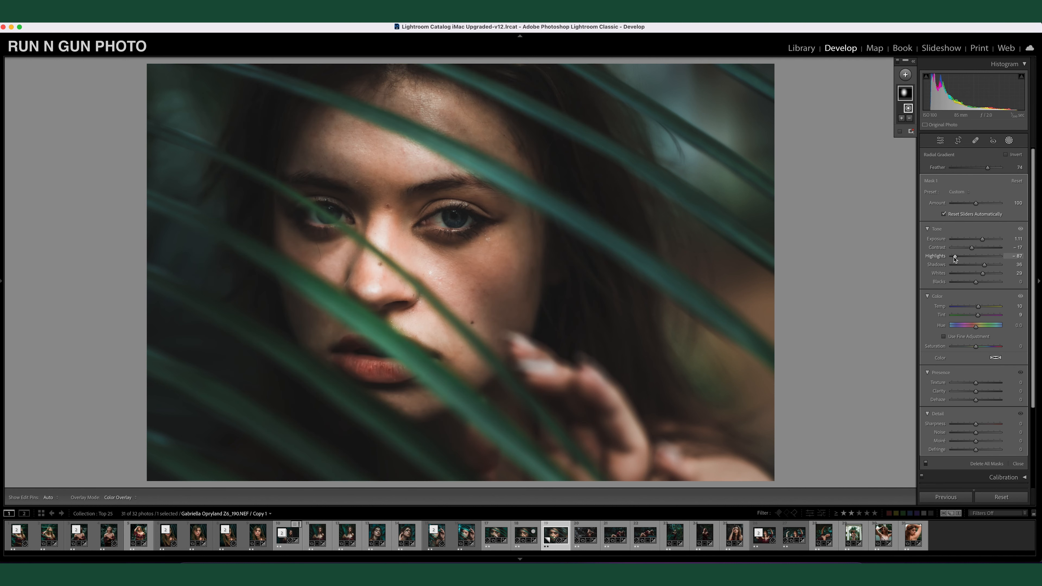
drag(956, 256, 950, 257)
mouse_move(906, 85)
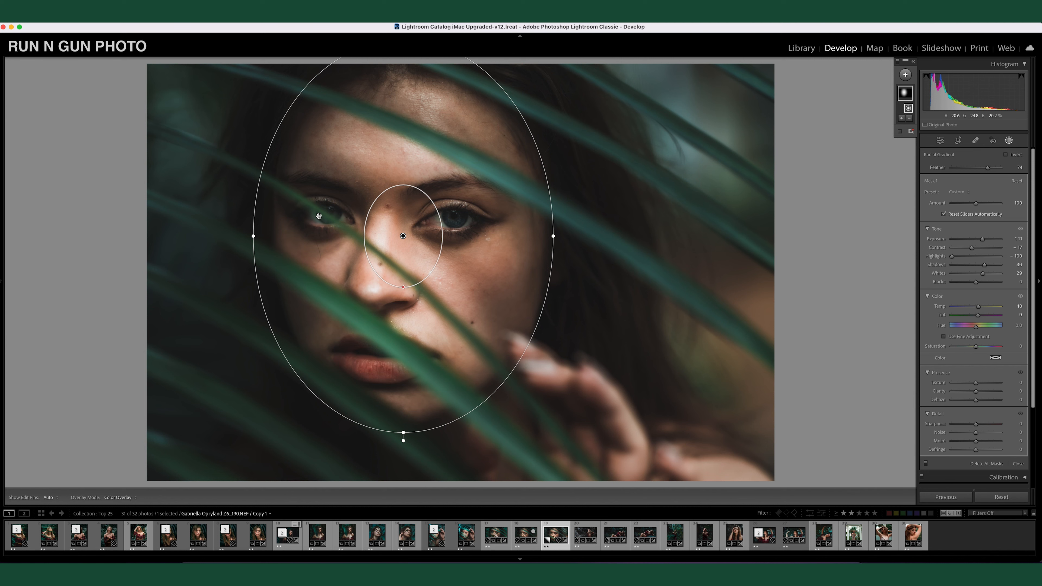
Create a new radial gradient mask over the uncovered eye and set its Exposure to 0.43.
click(1009, 141)
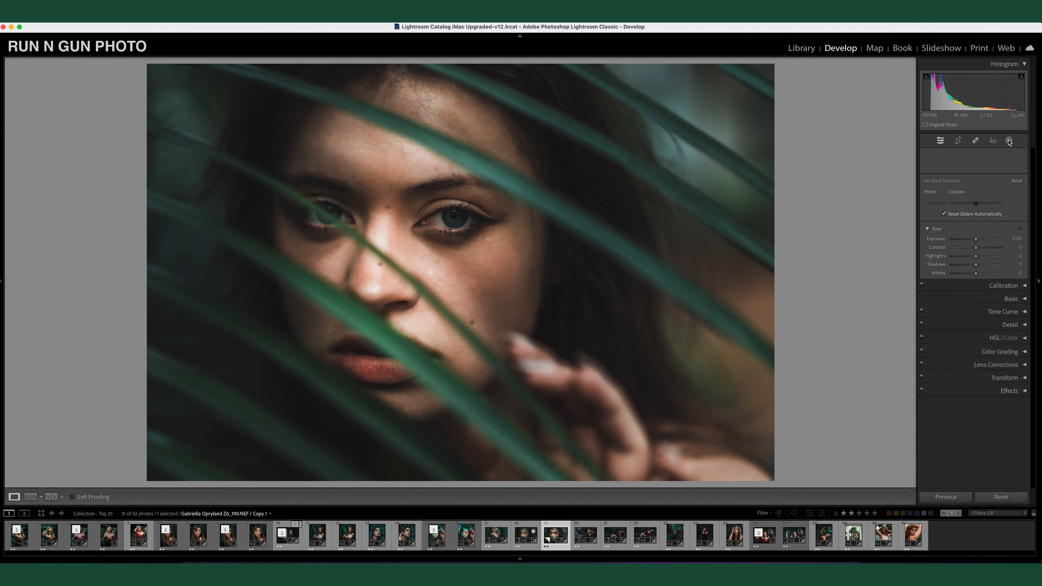
click(1009, 141)
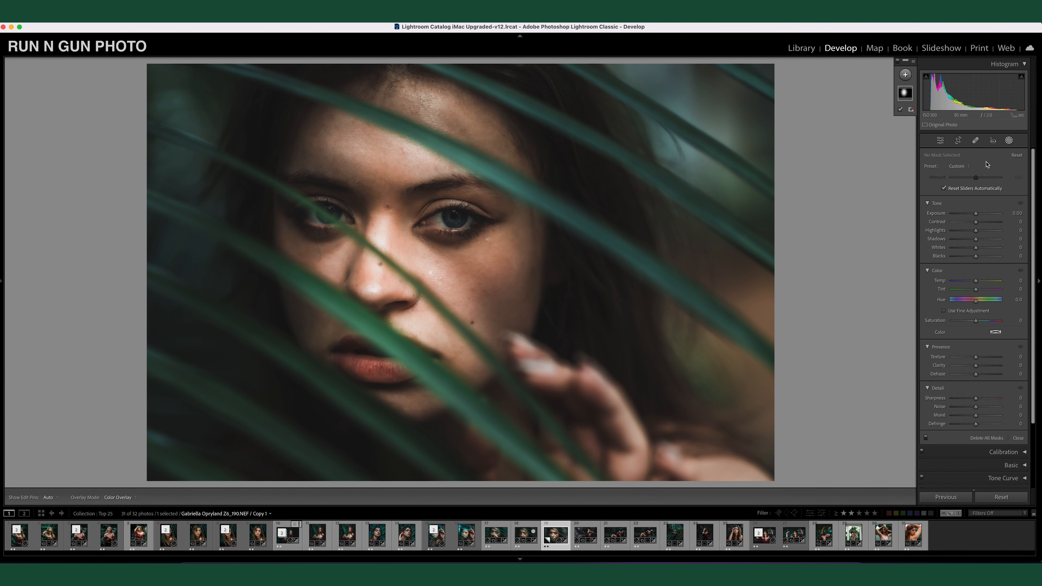
click(906, 76)
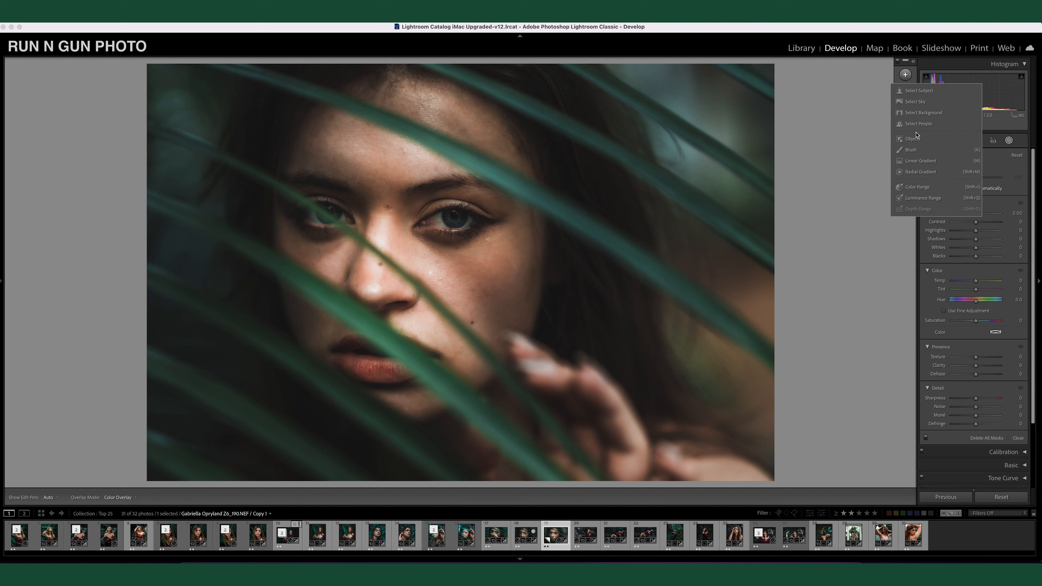
click(918, 173)
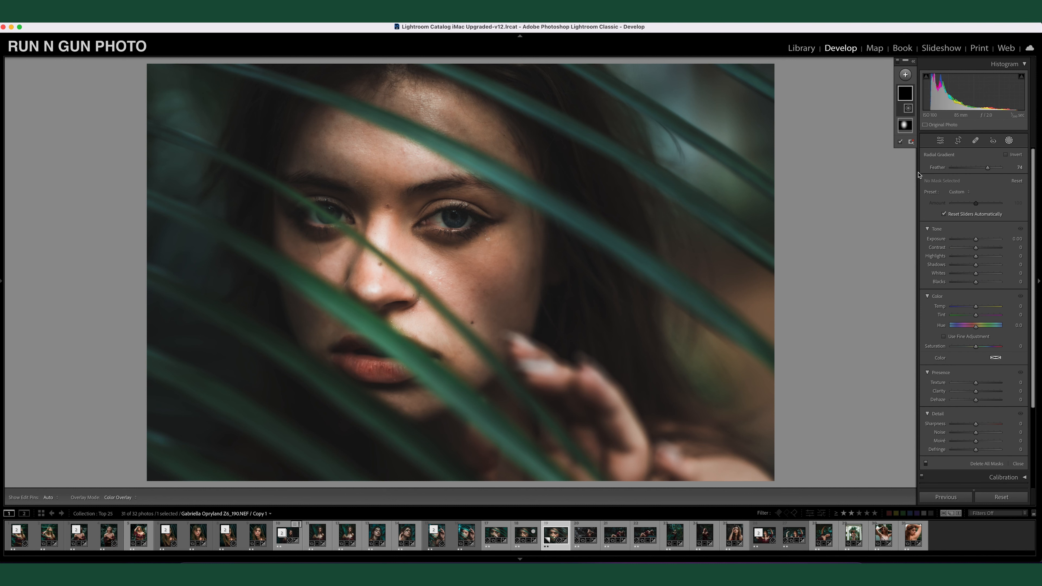
mouse_move(462, 215)
mouse_down()
mouse_move(506, 241)
mouse_move(452, 218)
mouse_up()
drag(977, 239, 980, 242)
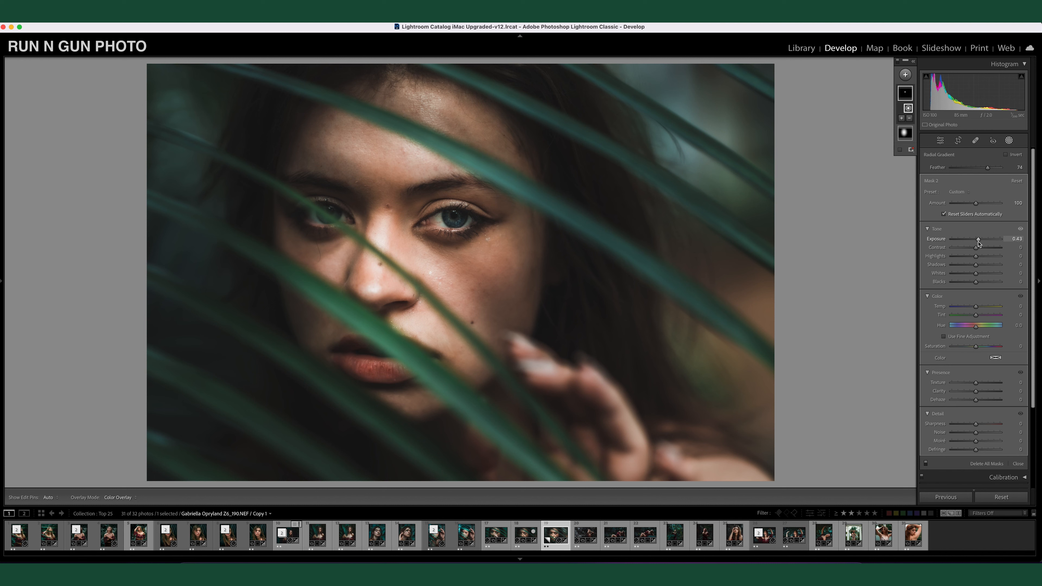
Add a second radial gradient to the eye mask, centred over the eye partly covered by the leaf.
mouse_move(907, 95)
click(904, 120)
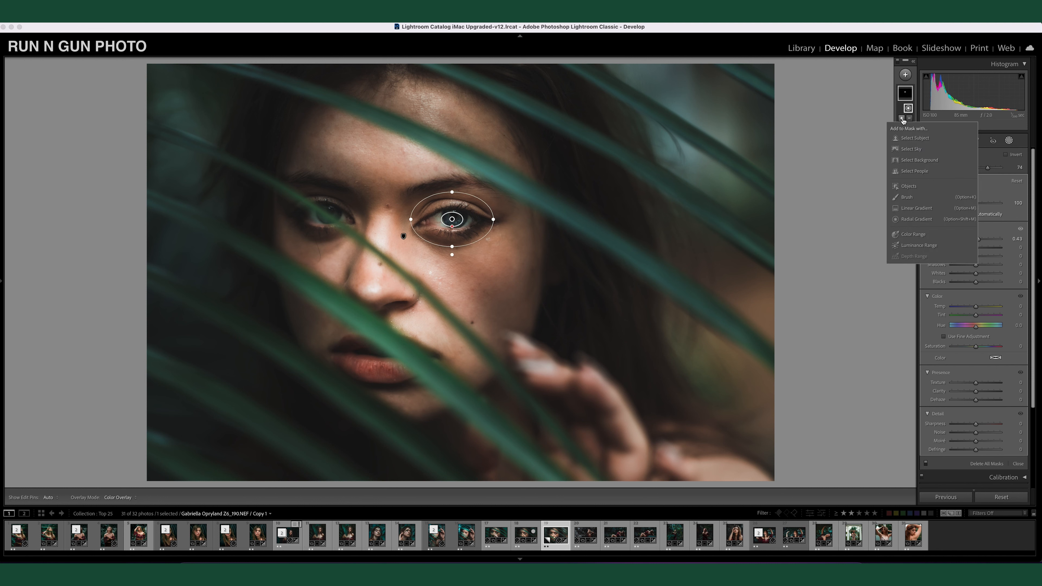
click(907, 220)
click(452, 219)
drag(332, 209, 279, 243)
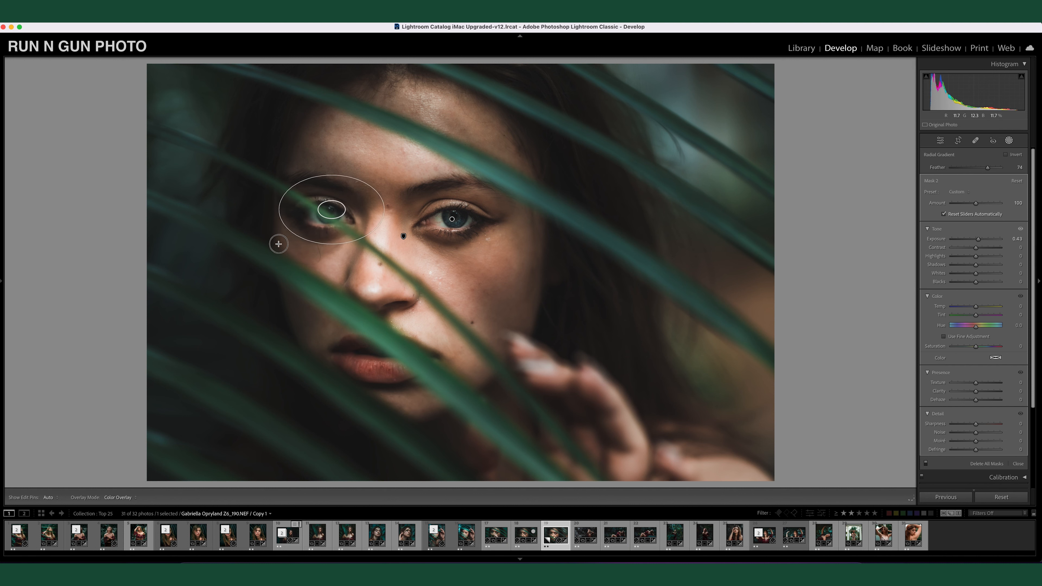
drag(332, 210, 331, 216)
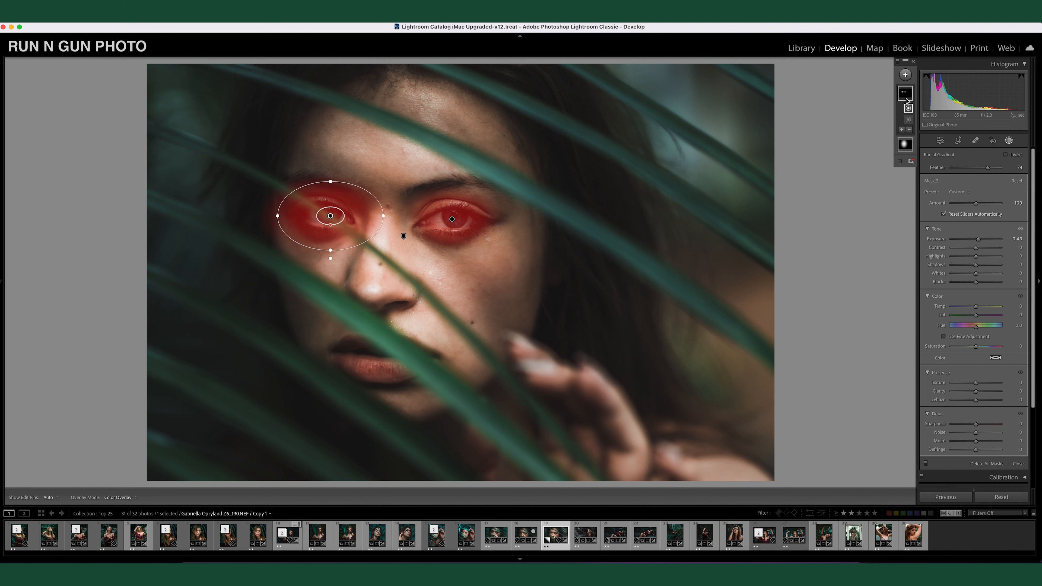
Set the eye mask's Exposure to 0.61, and lower the face mask's Exposure slightly.
drag(981, 239, 999, 232)
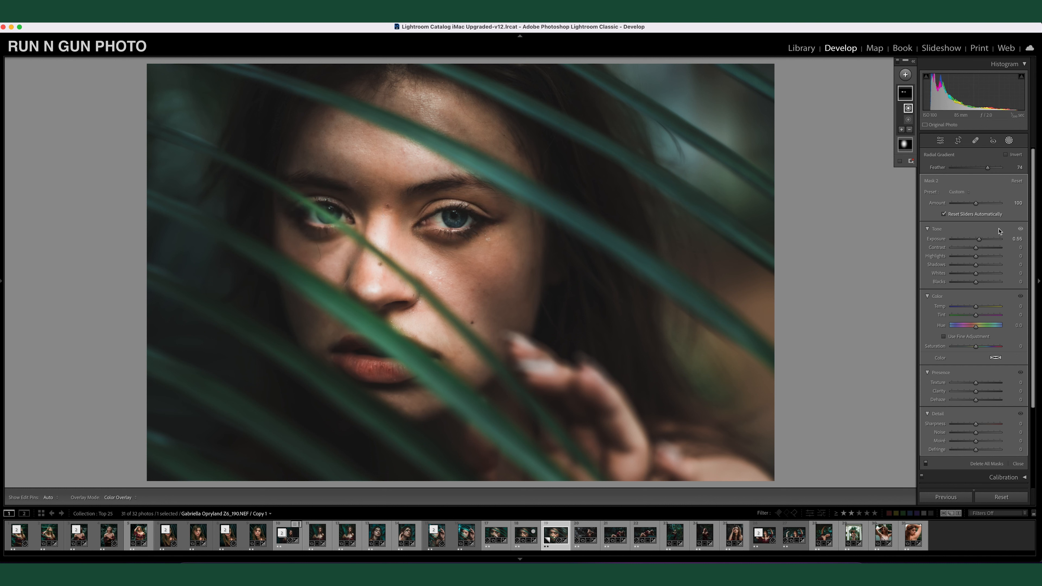
drag(984, 237, 982, 238)
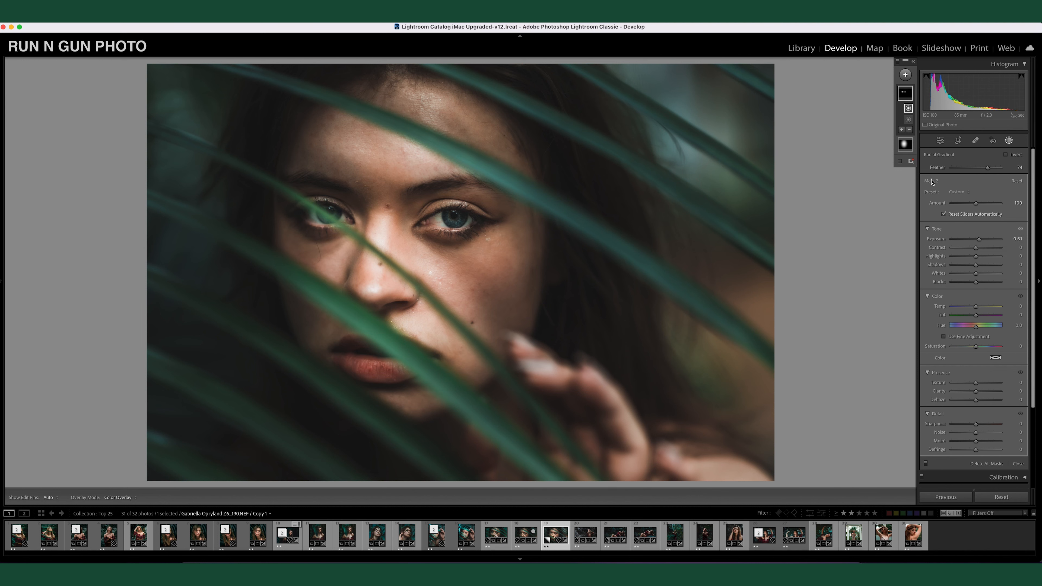
click(906, 144)
click(944, 214)
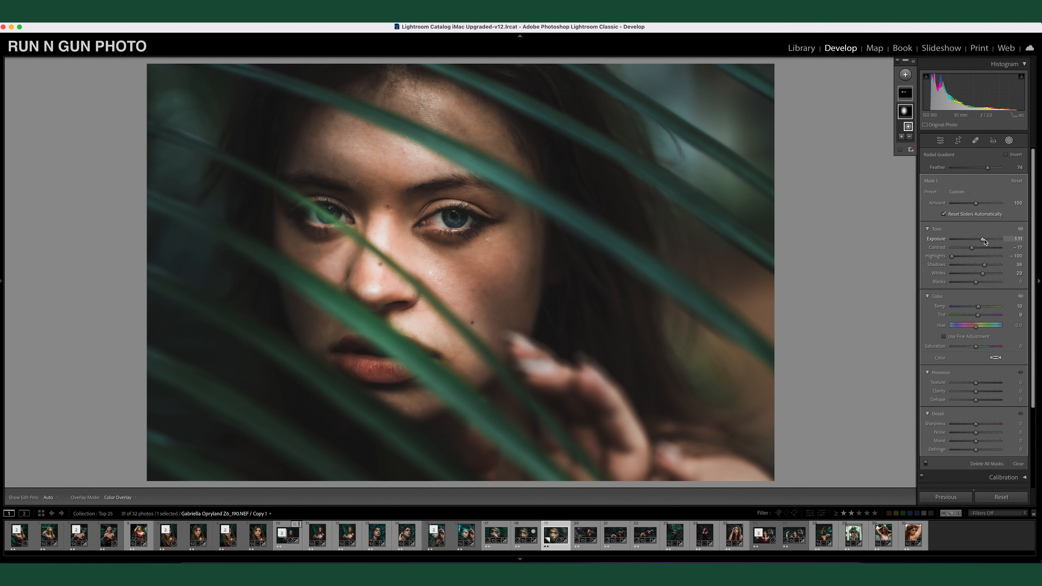
drag(982, 239, 983, 246)
Raise the eye mask's Exposure to 0.78 and close the masking tools.
click(404, 235)
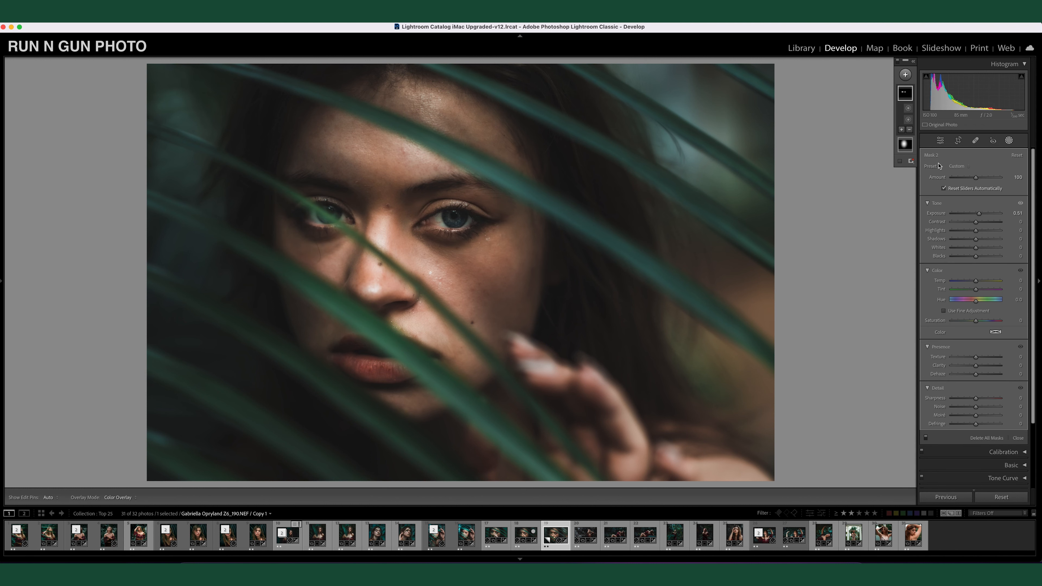
drag(979, 216, 980, 216)
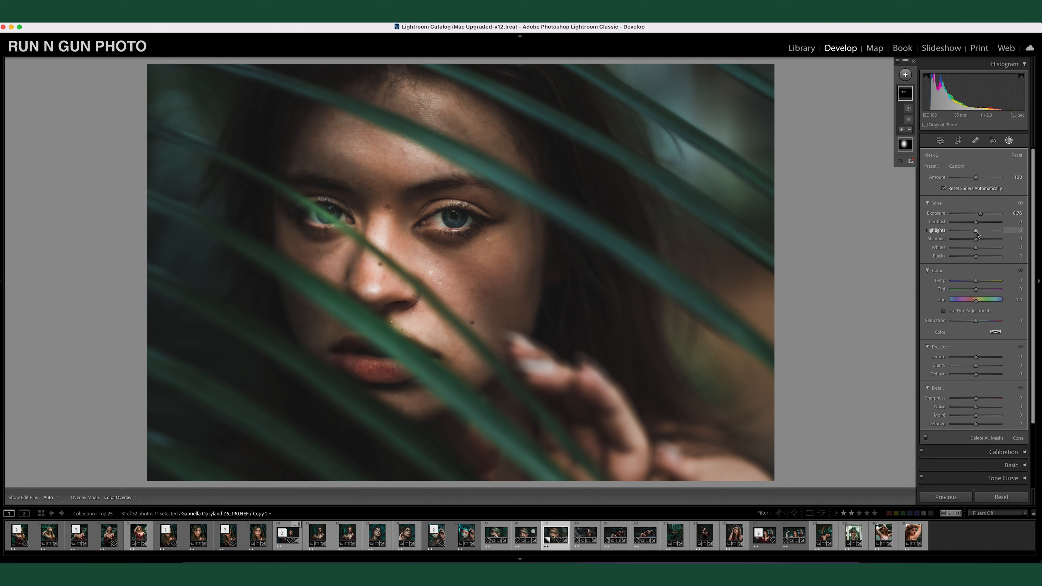
mouse_move(975, 231)
mouse_down()
mouse_move(958, 232)
mouse_move(991, 243)
mouse_up()
key(Delete)
key(shift+w)
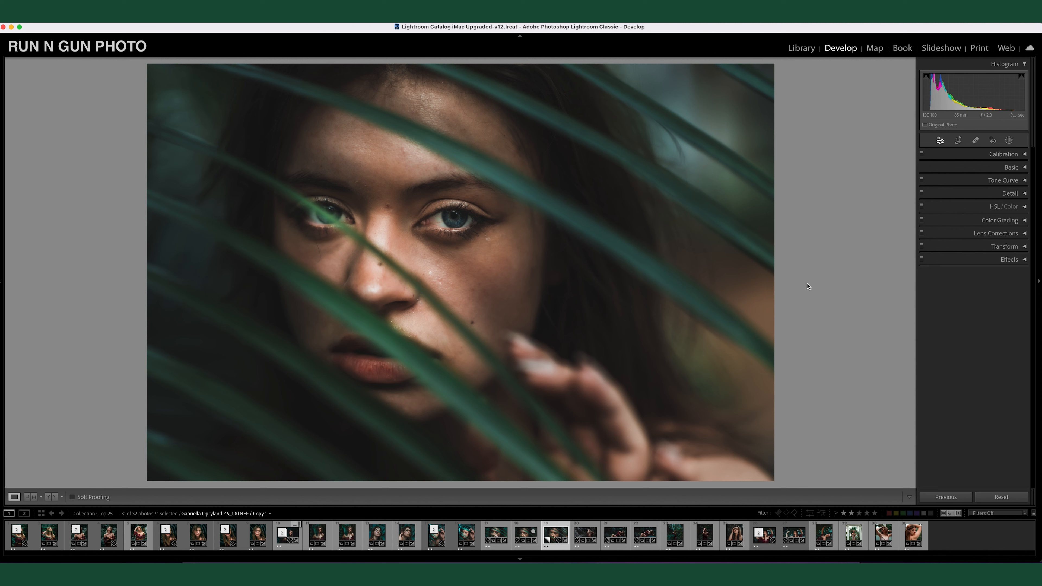
Reset all develop settings to compare with the unedited photo, and undo the reset.
click(177, 19)
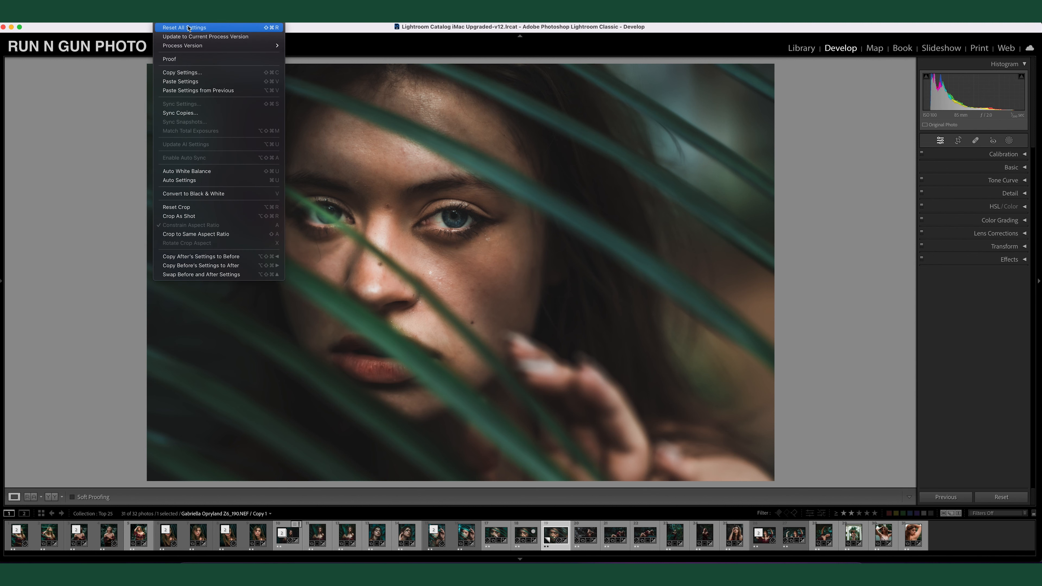
click(189, 28)
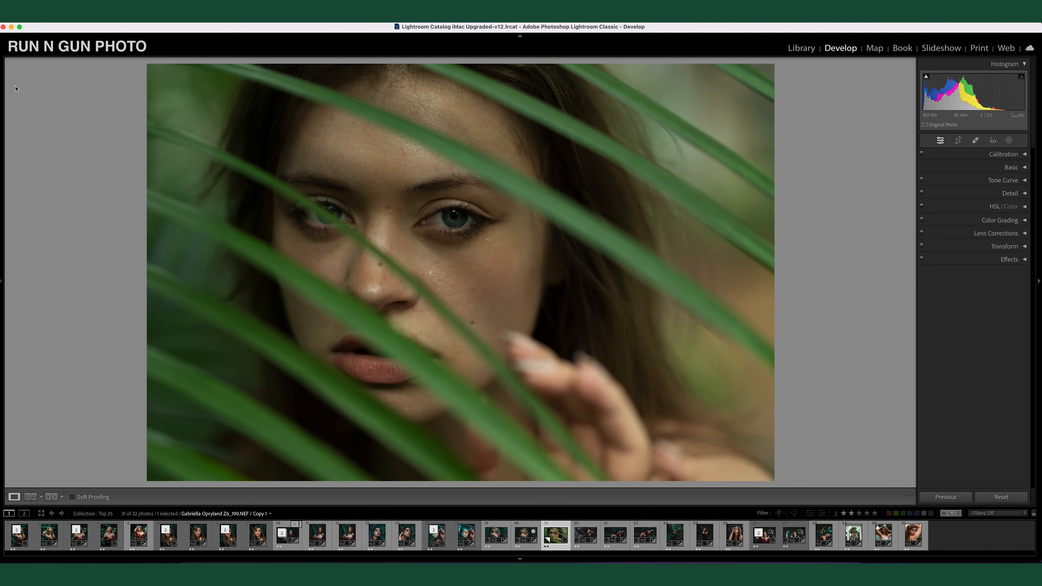
key(super+z)
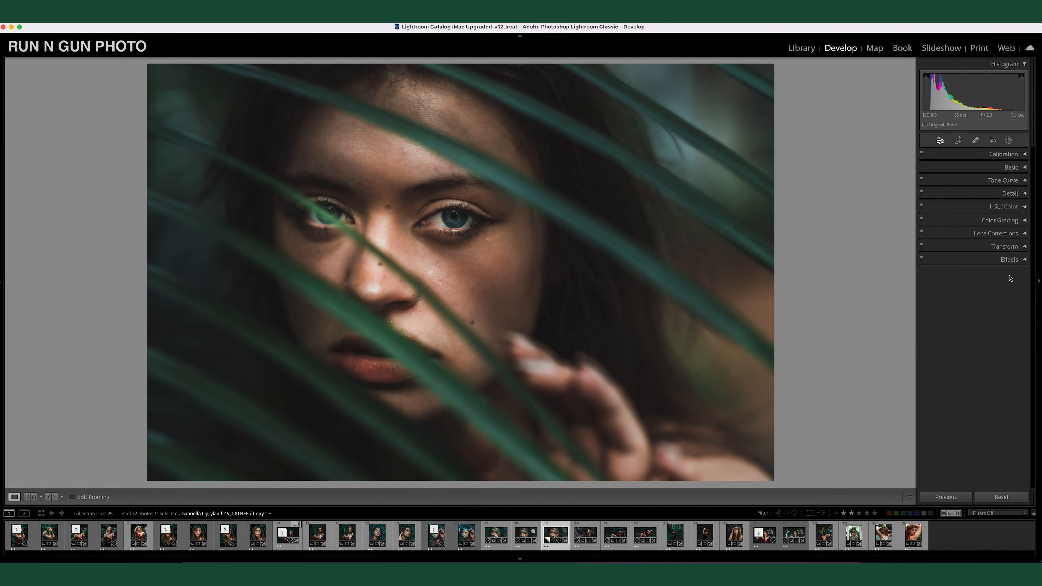
Centre the detail preview on the uncovered eye, set sharpening Amount to 64 and Detail to 35, and inspect the photo enlarged.
click(1024, 194)
click(927, 207)
click(453, 218)
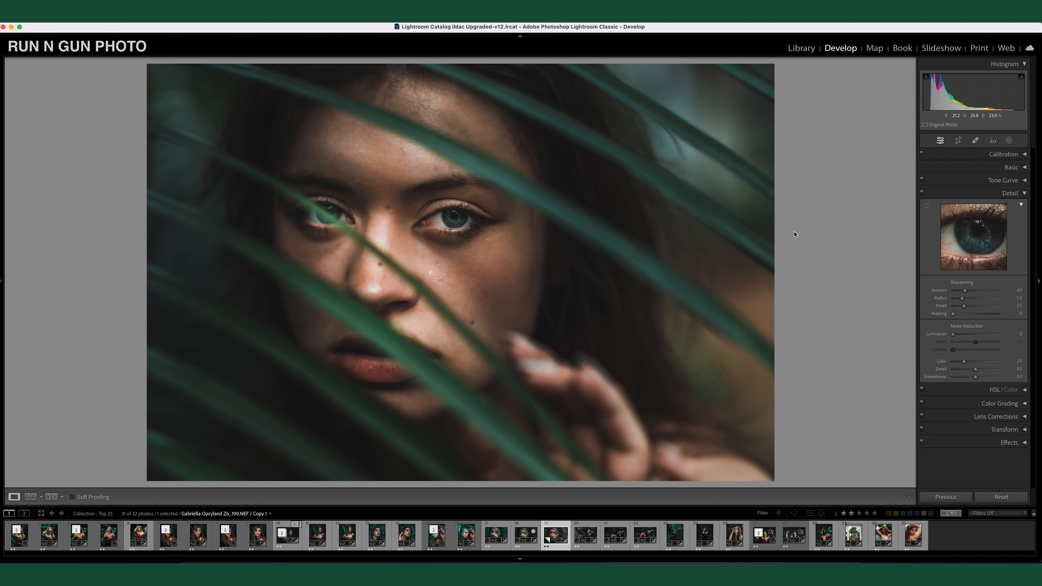
drag(965, 291, 970, 308)
click(621, 335)
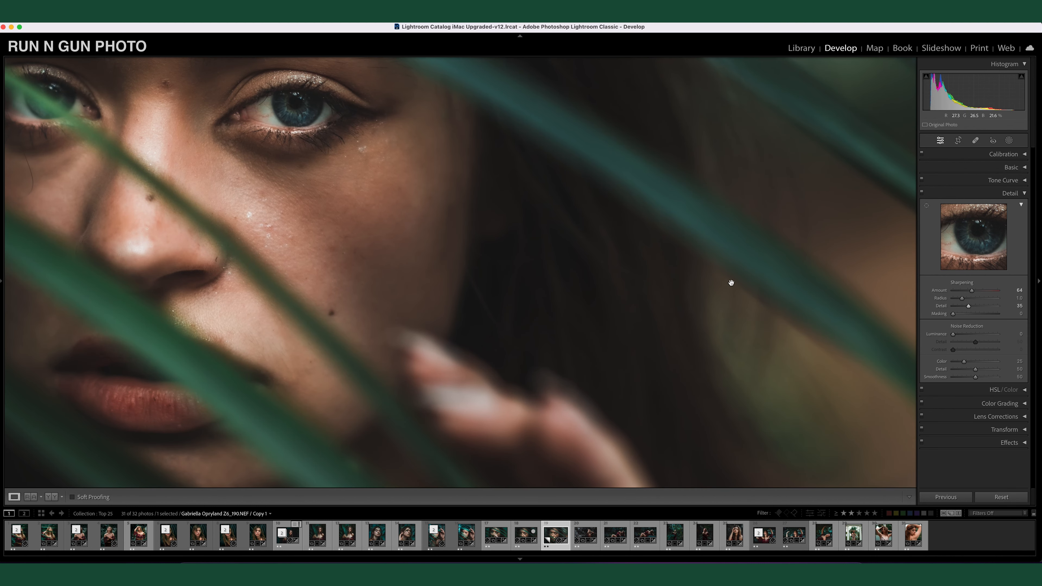
click(748, 313)
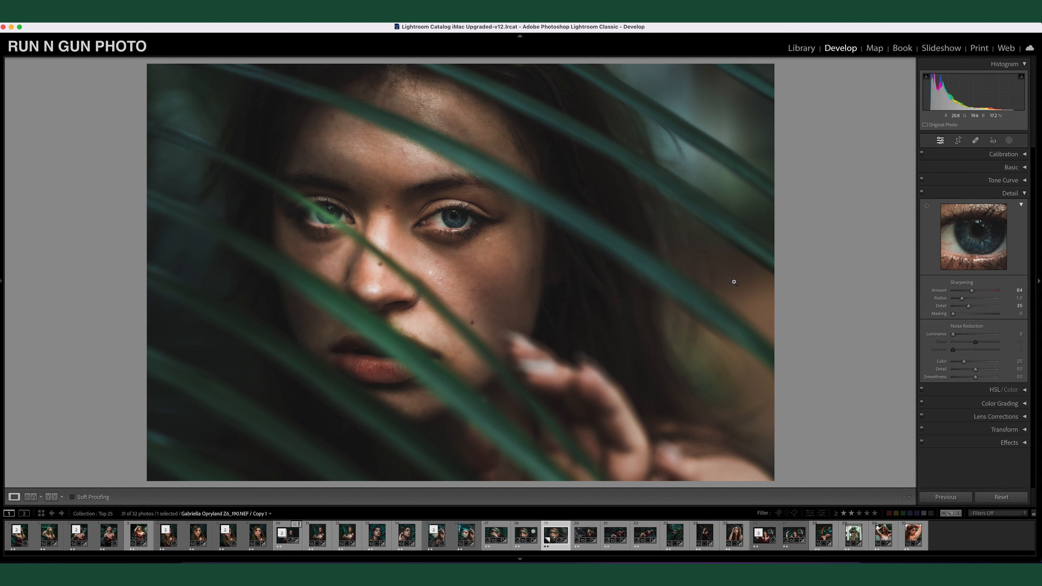
click(1025, 194)
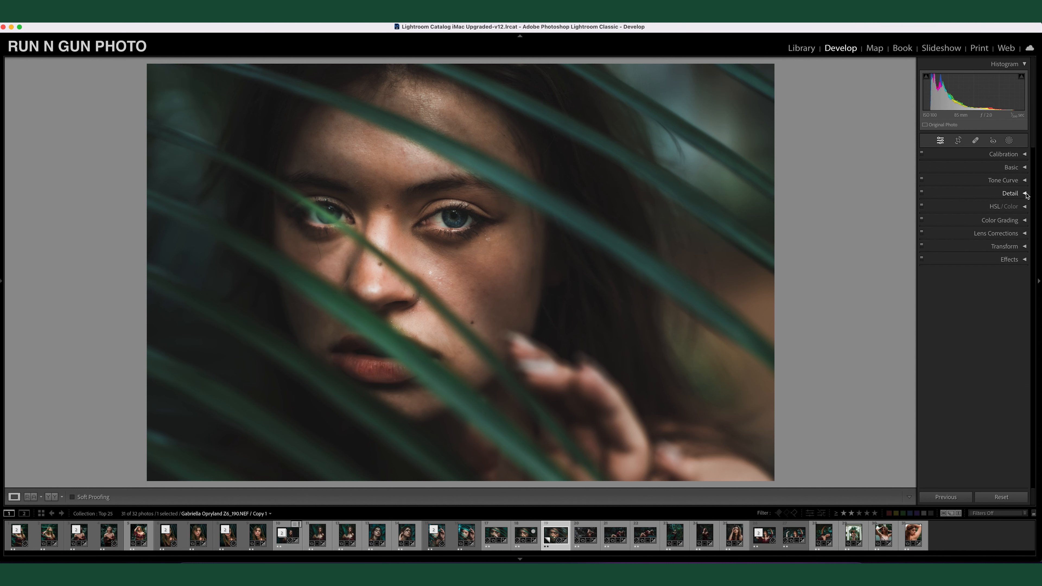
Add a post-crop vignette with Amount -5, Midpoint 46 and Feather 69, and compare the photo with and without it.
click(1026, 260)
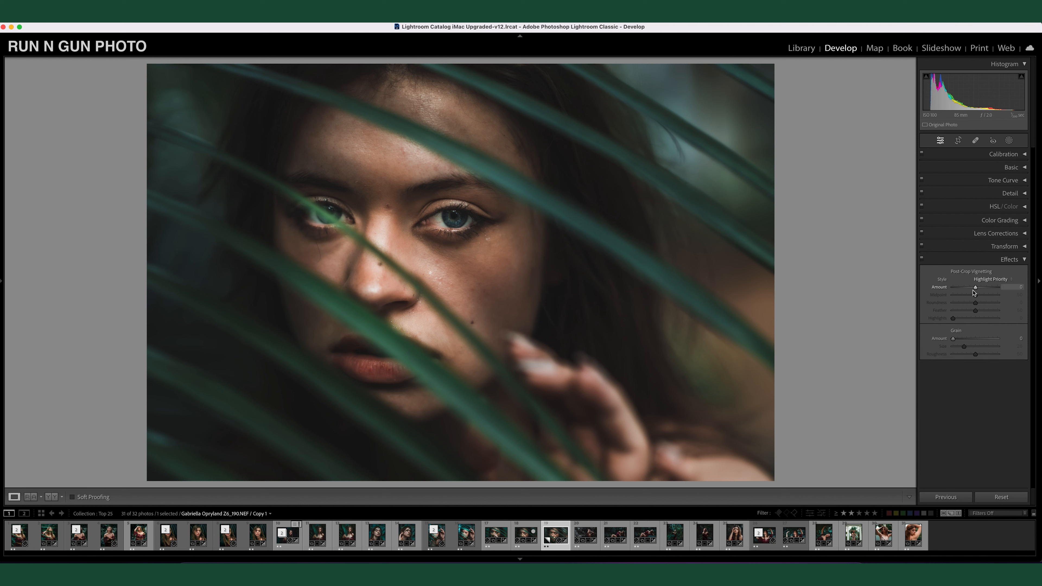
drag(977, 289, 975, 290)
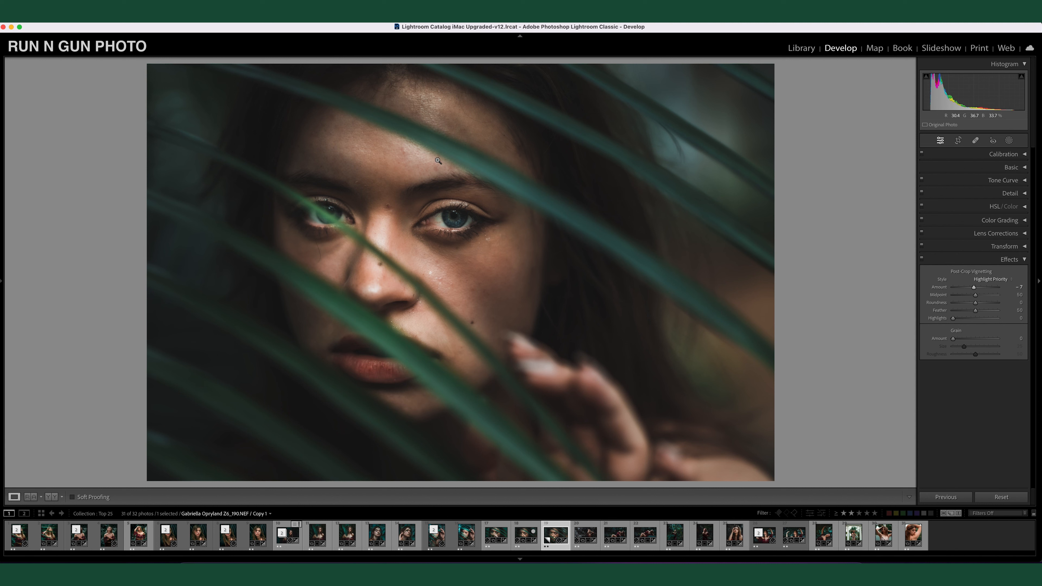
drag(977, 311, 975, 289)
click(921, 259)
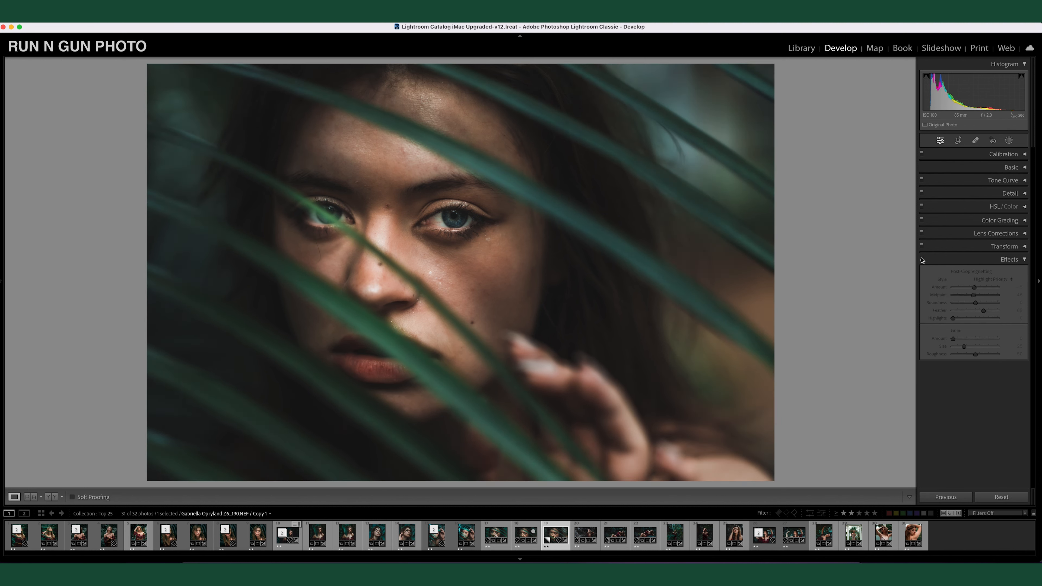
click(922, 259)
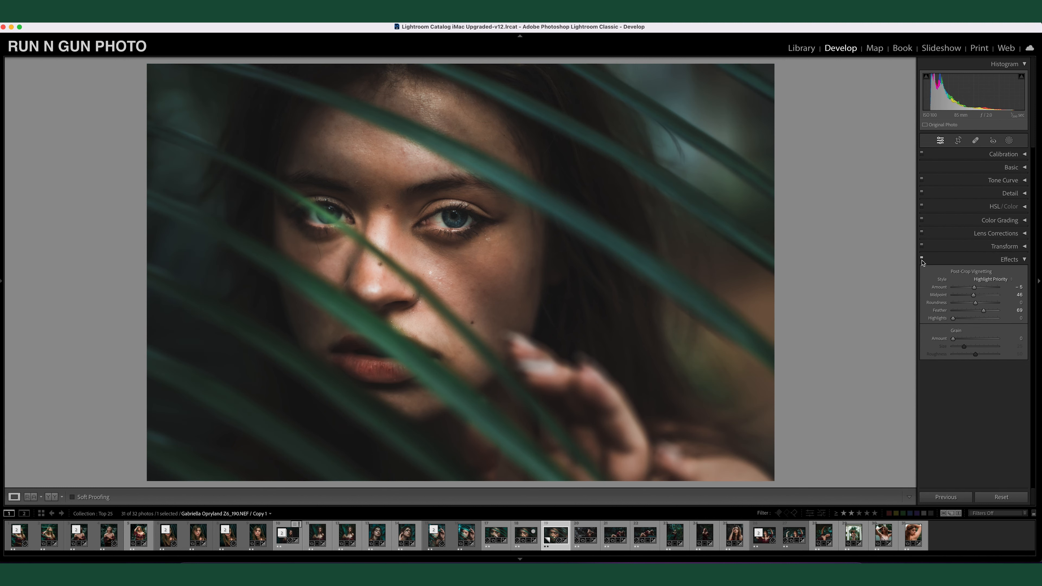